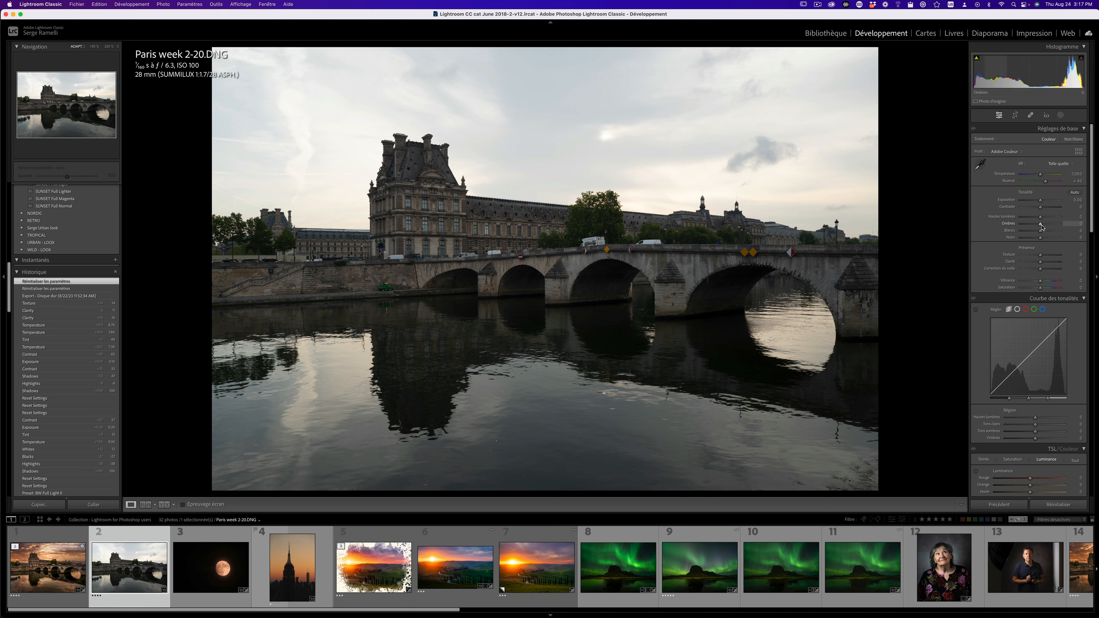
# Step: Set highlights to -100, shadows to +100, whites to +44, exposure to +0.20 and temperature to 7,731, and deepen the blacks
pyautogui.moveTo(1041, 226); pyautogui.dragTo(1002, 218)
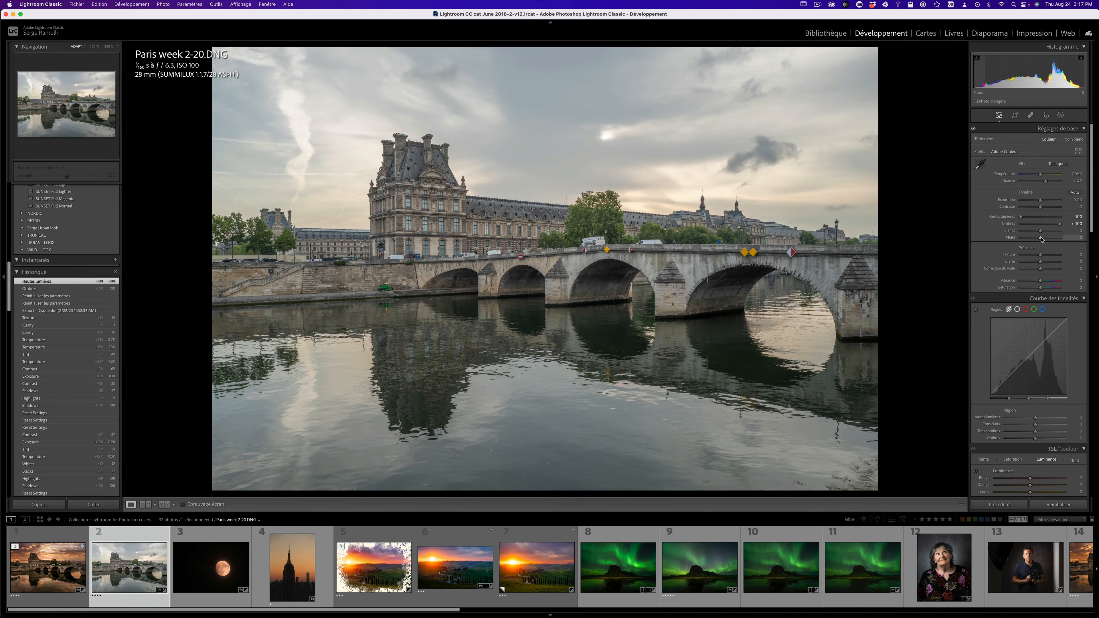
pyautogui.moveTo(1040, 238)
pyautogui.mouseDown()
pyautogui.moveTo(1023, 239)
pyautogui.moveTo(1050, 233)
pyautogui.mouseUp()
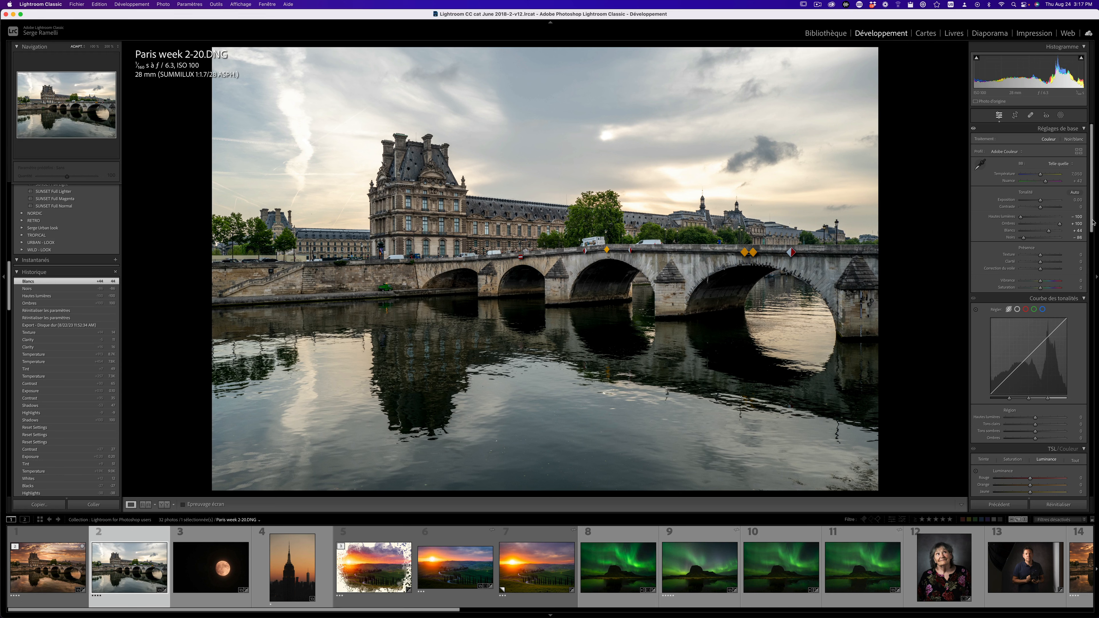
pyautogui.moveTo(1040, 175); pyautogui.dragTo(1043, 177)
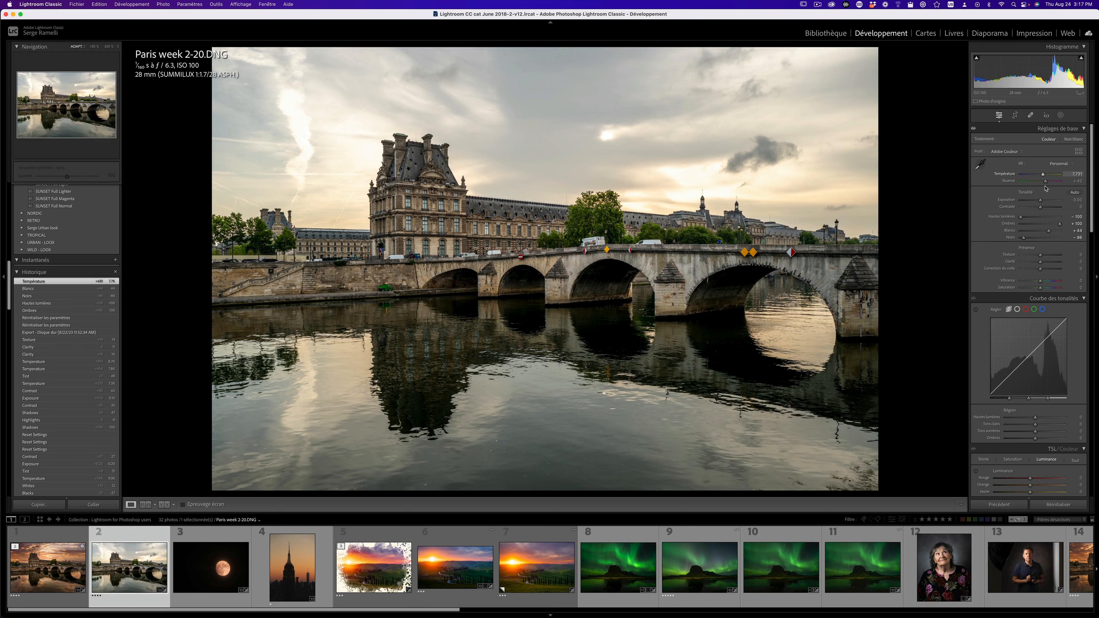
pyautogui.moveTo(1041, 201); pyautogui.dragTo(1042, 201)
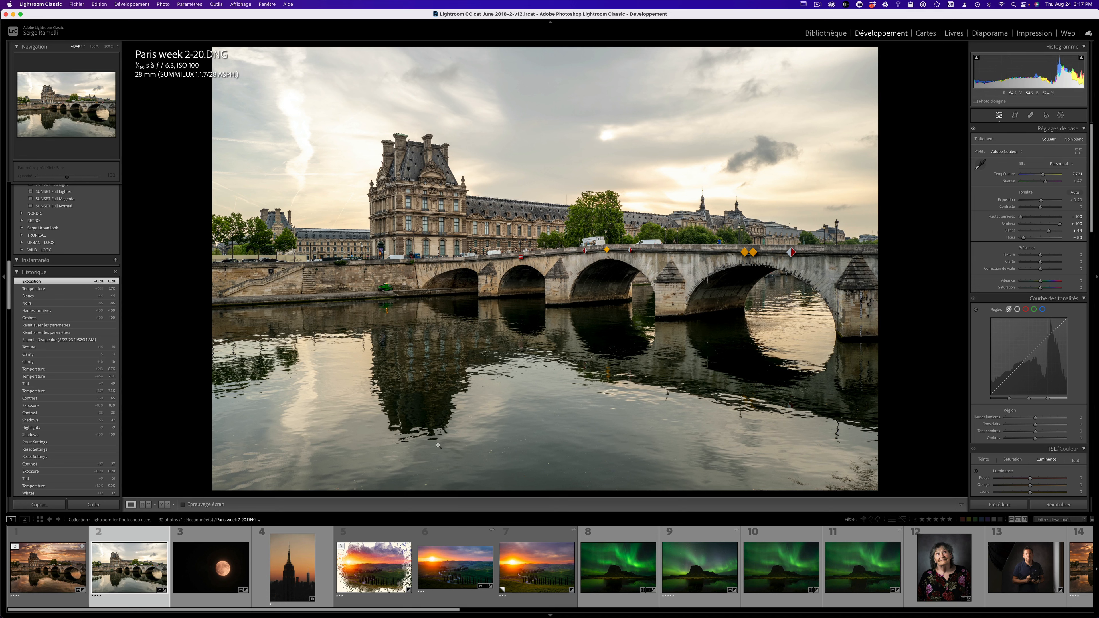
# Step: Open the Paris bridge photo in Adobe Photoshop 2023 for editing and move the floating Layers panel clear of the image
pyautogui.rightClick(125, 535)
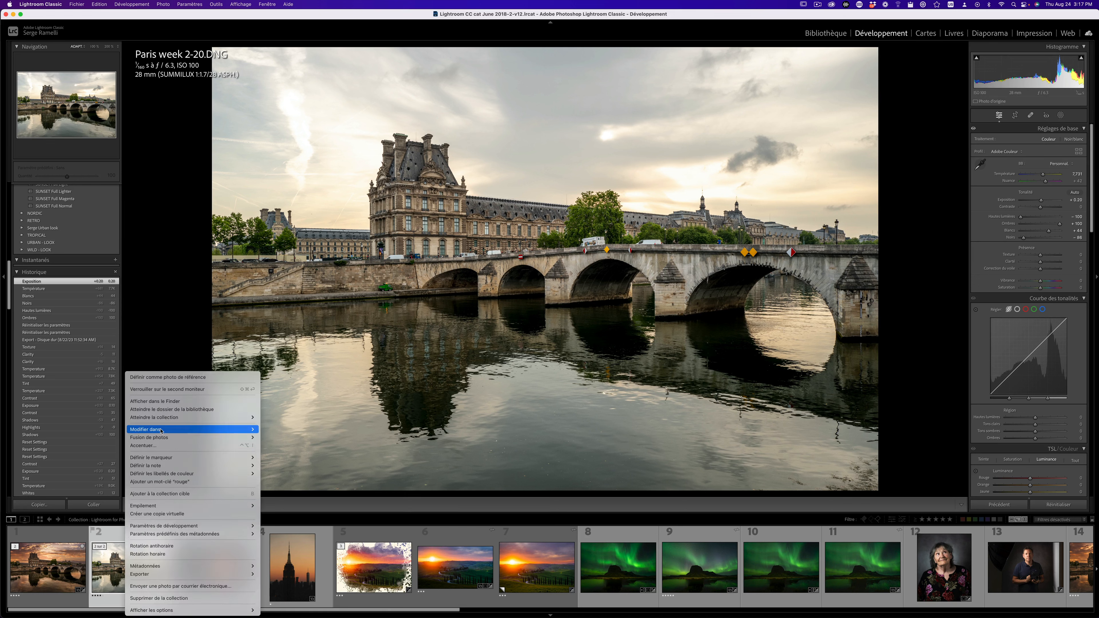
pyautogui.moveTo(242, 429)
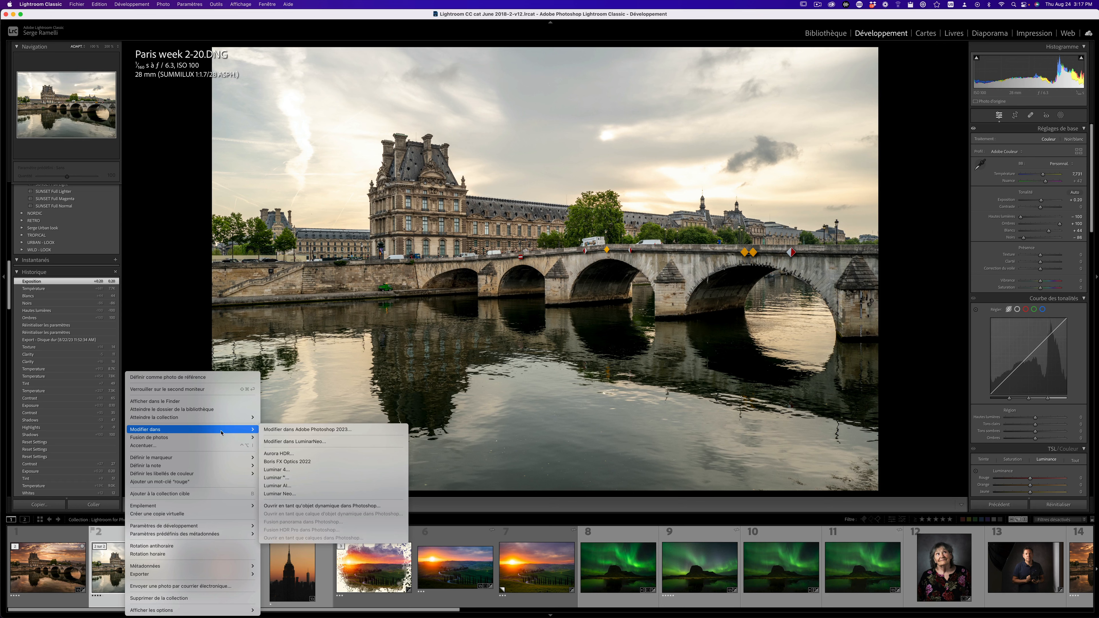
pyautogui.click(352, 430)
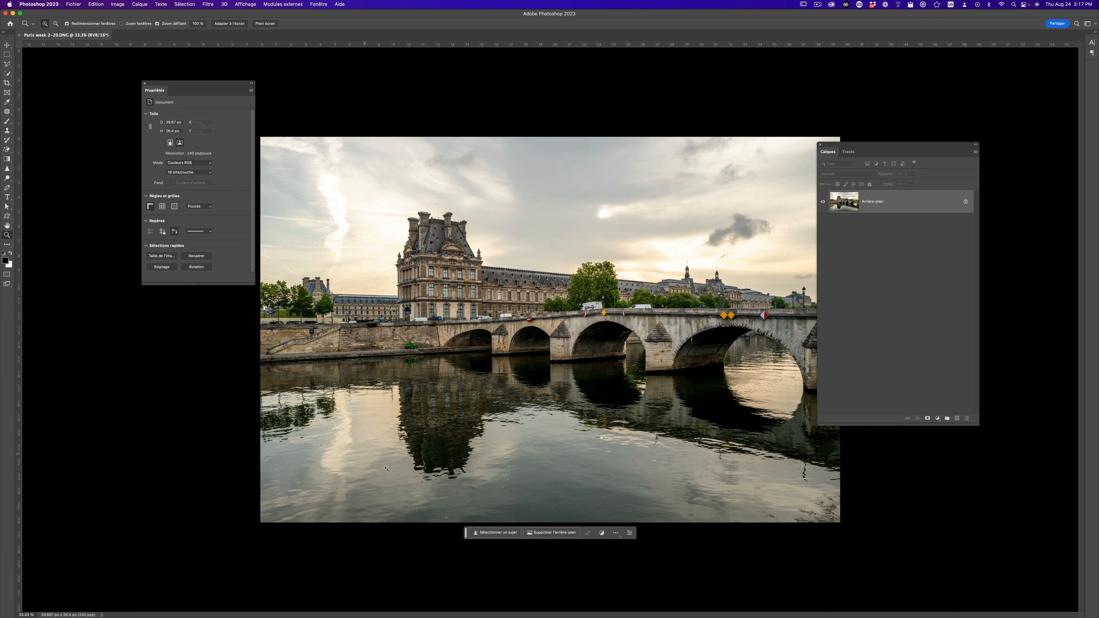
pyautogui.moveTo(873, 145); pyautogui.dragTo(925, 135)
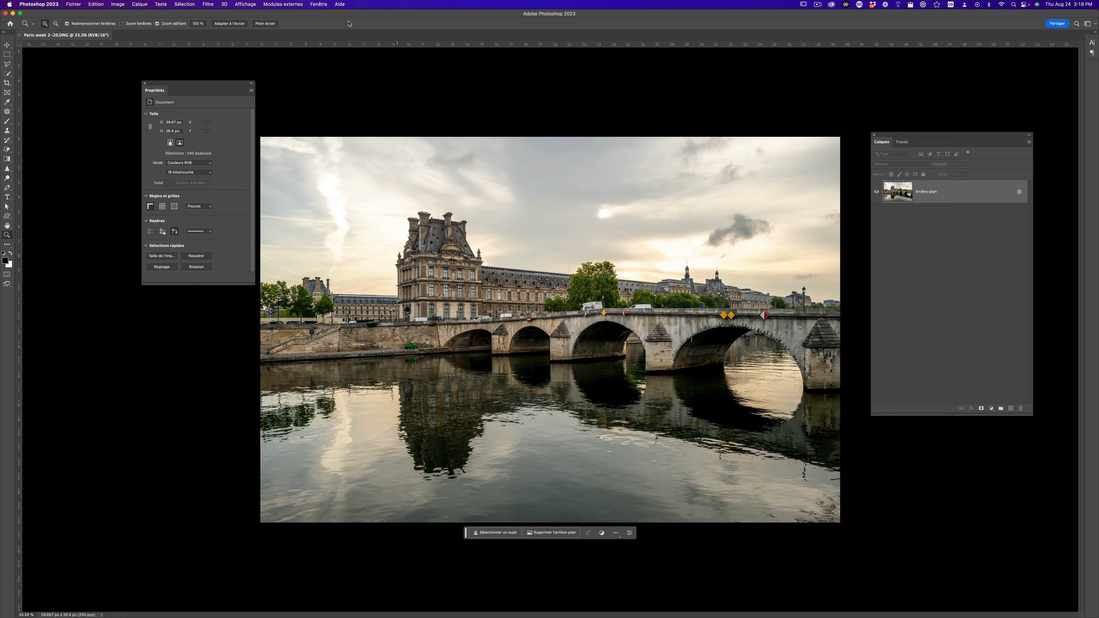
# Step: Switch to the Photographie workspace and reposition the Layers panel beside the photo
pyautogui.click(318, 4)
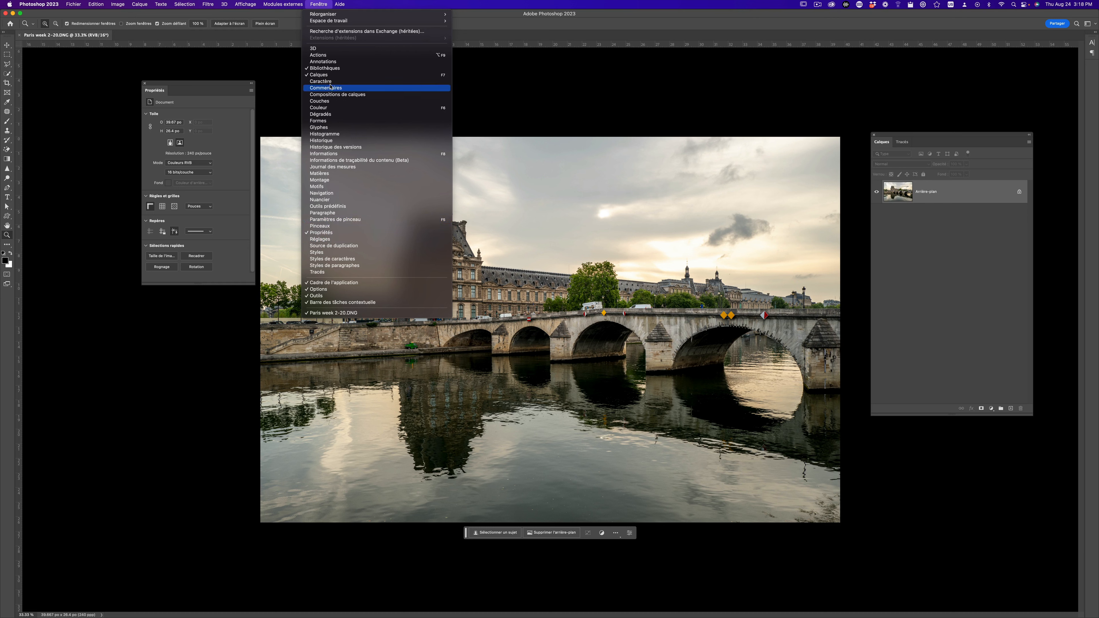
pyautogui.click(658, 100)
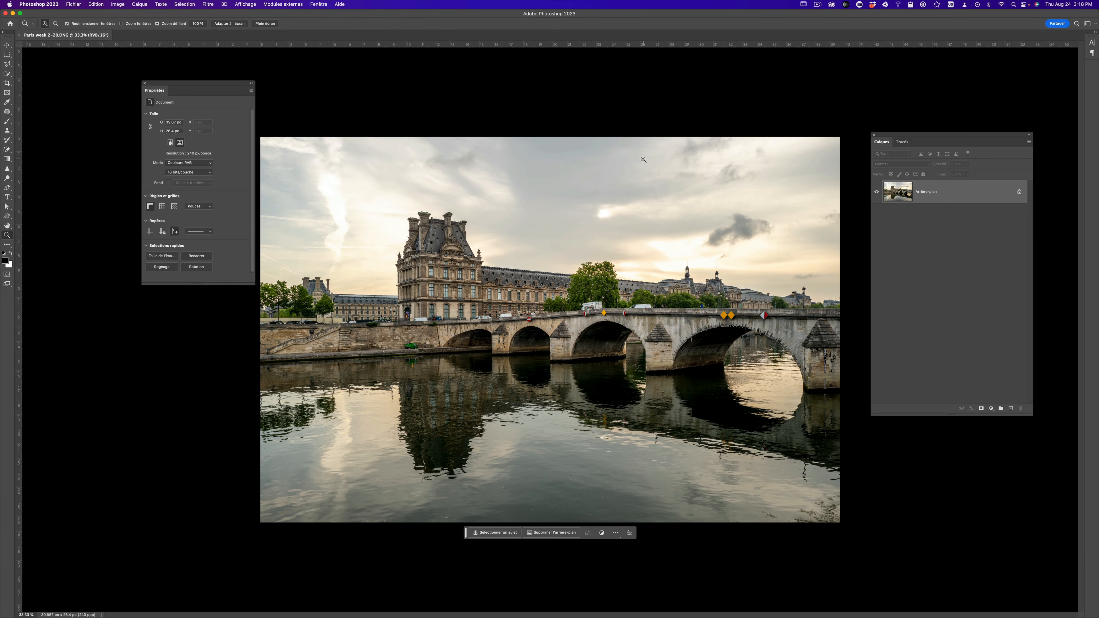
pyautogui.click(313, 5)
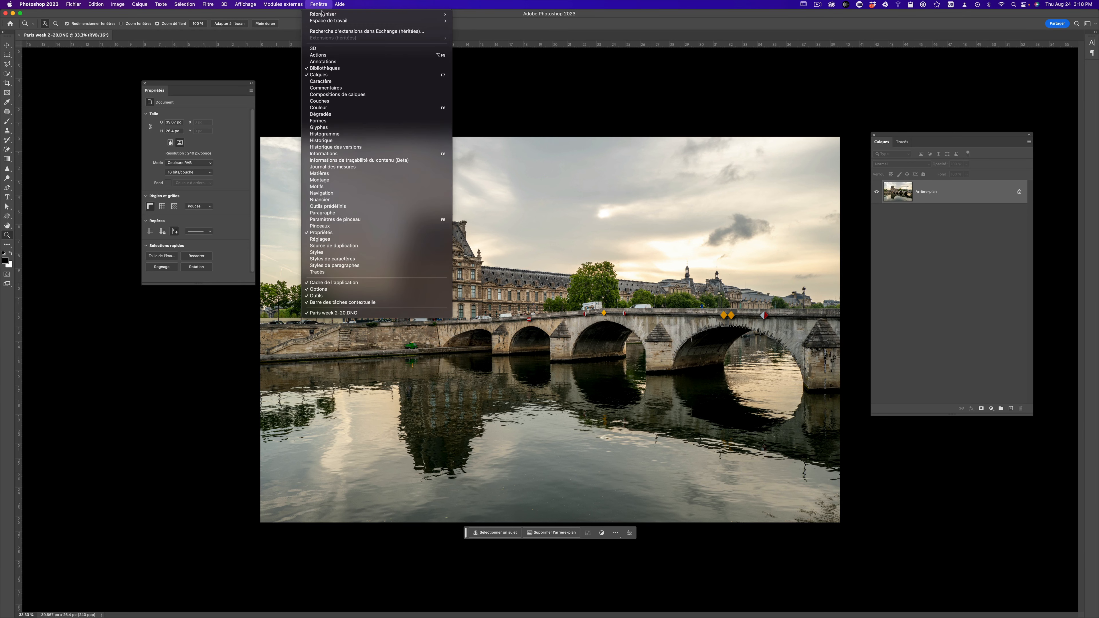
pyautogui.moveTo(389, 21)
pyautogui.click(498, 47)
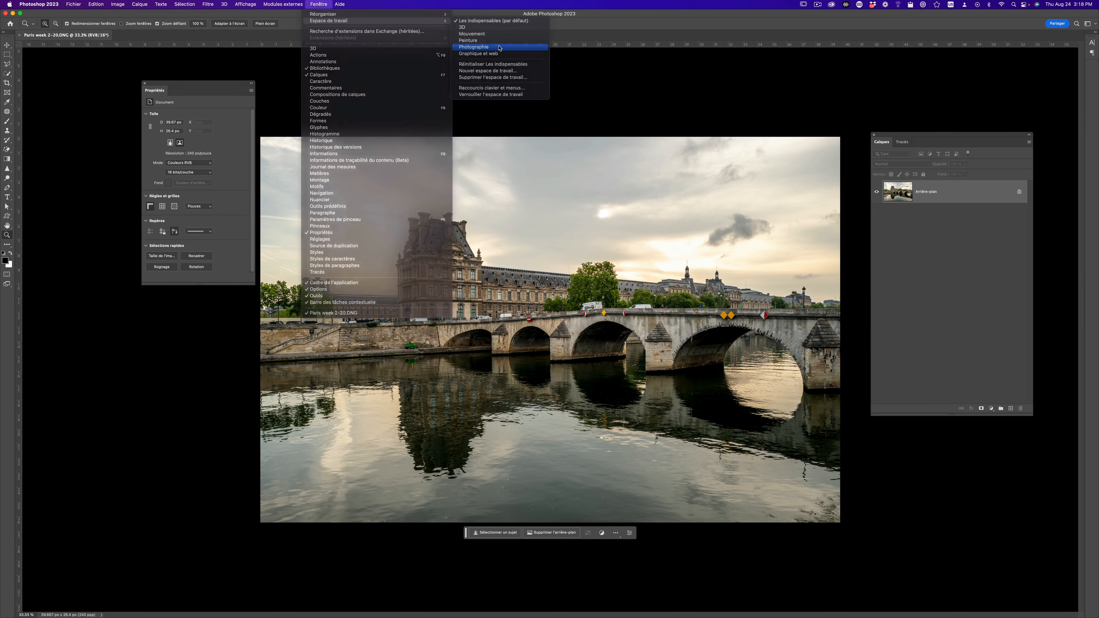
pyautogui.moveTo(988, 142); pyautogui.dragTo(913, 156)
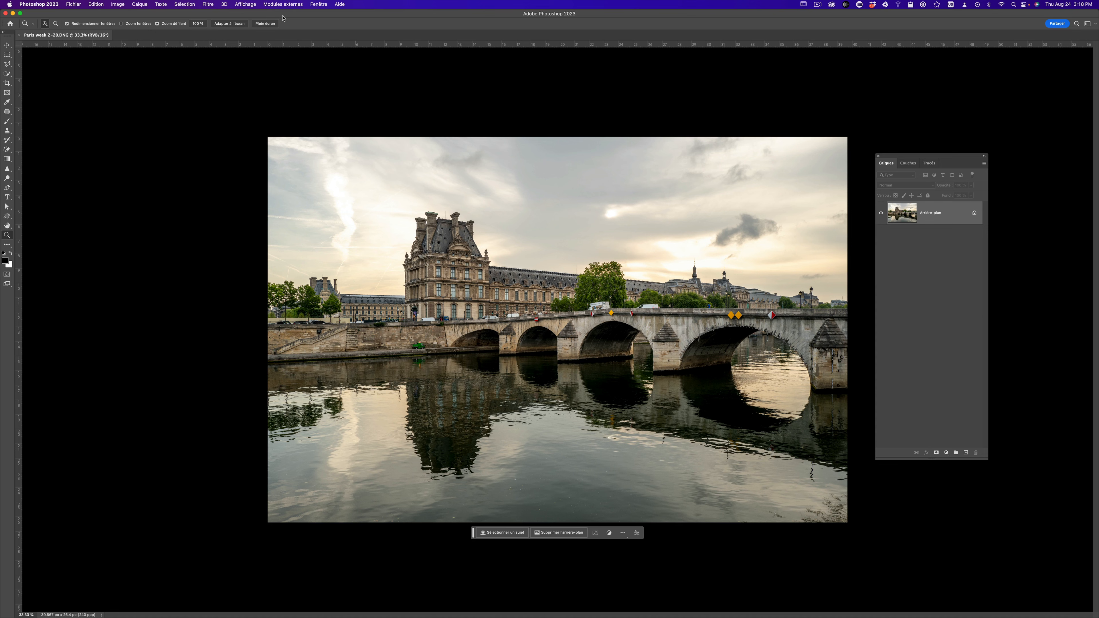
# Step: Switch back to the default workspace, Les indispensables, and close the floating Properties panel
pyautogui.click(317, 5)
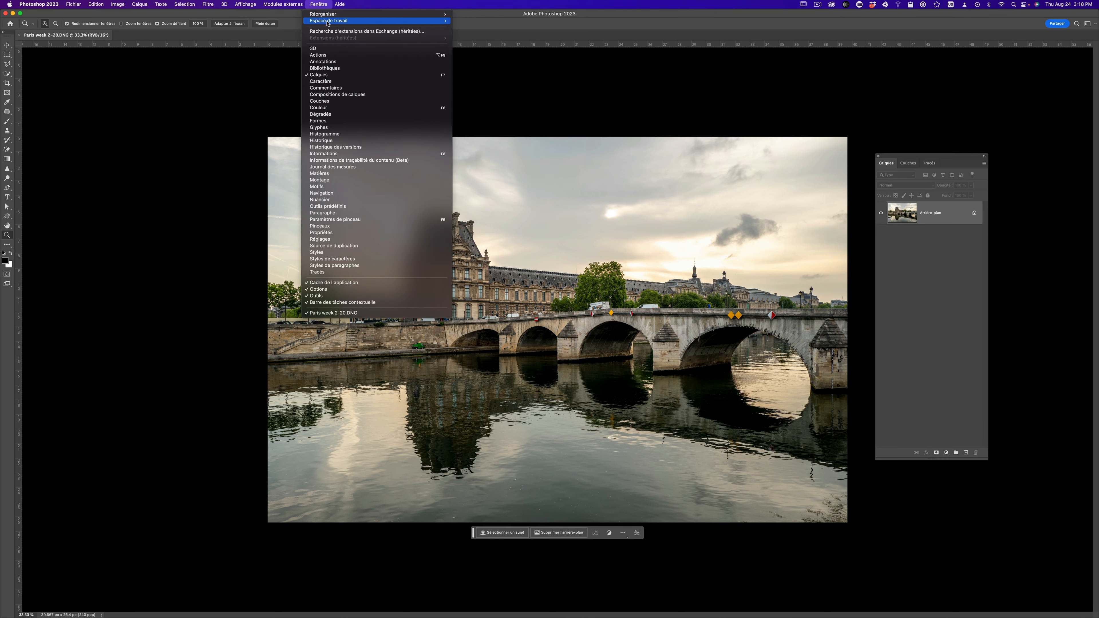
pyautogui.moveTo(389, 21)
pyautogui.click(518, 21)
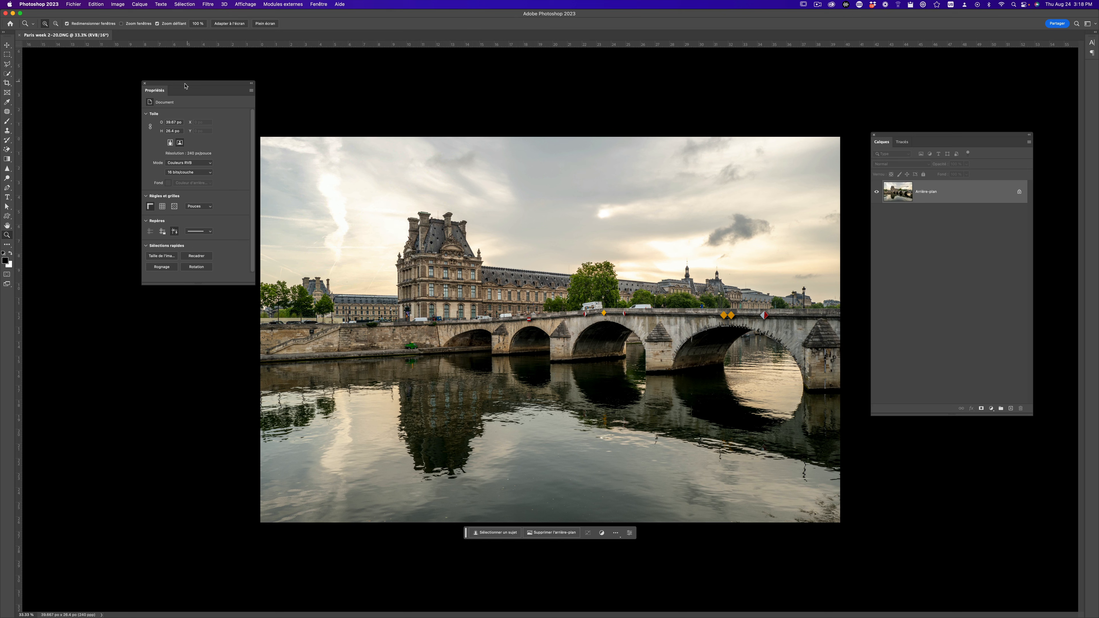
pyautogui.click(145, 83)
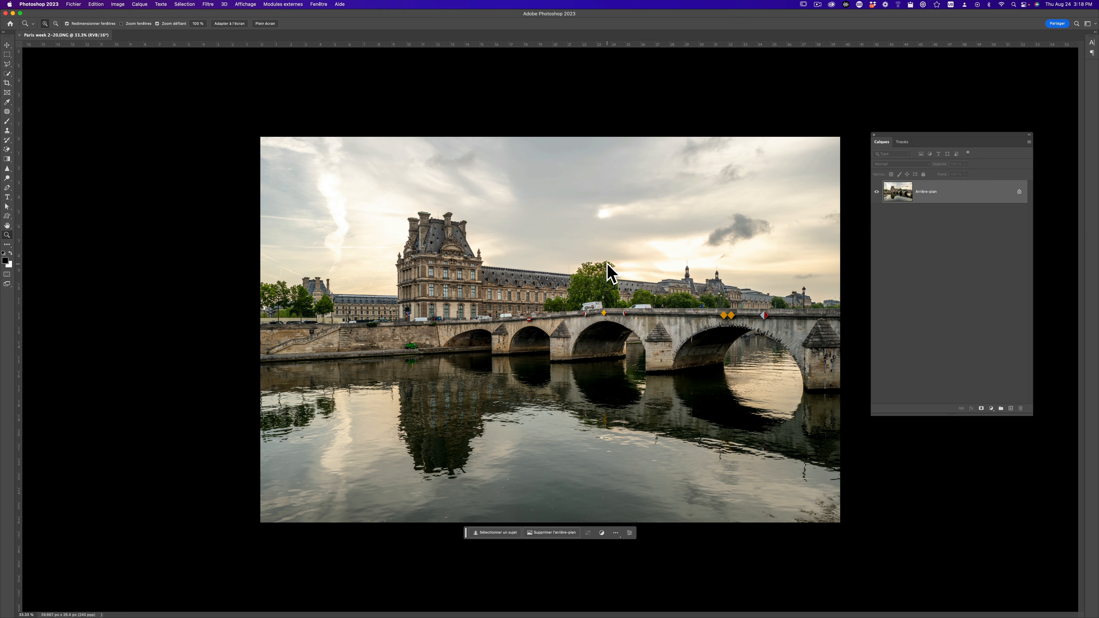
# Step: Start Sky Replacement on the Paris bridge photo
pyautogui.click(72, 5)
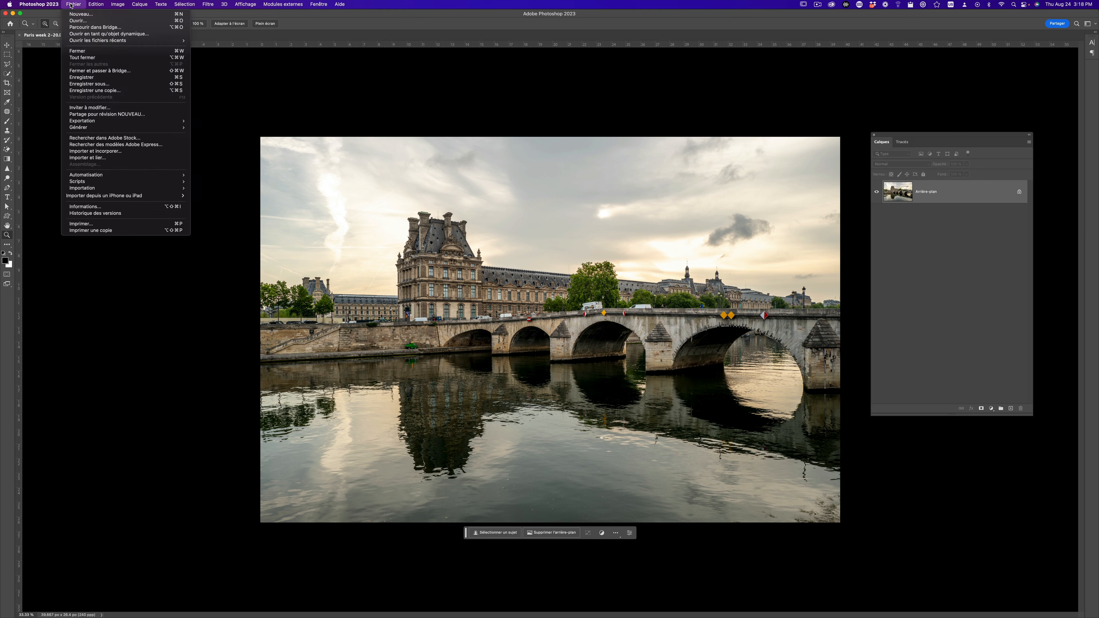
pyautogui.moveTo(101, 7)
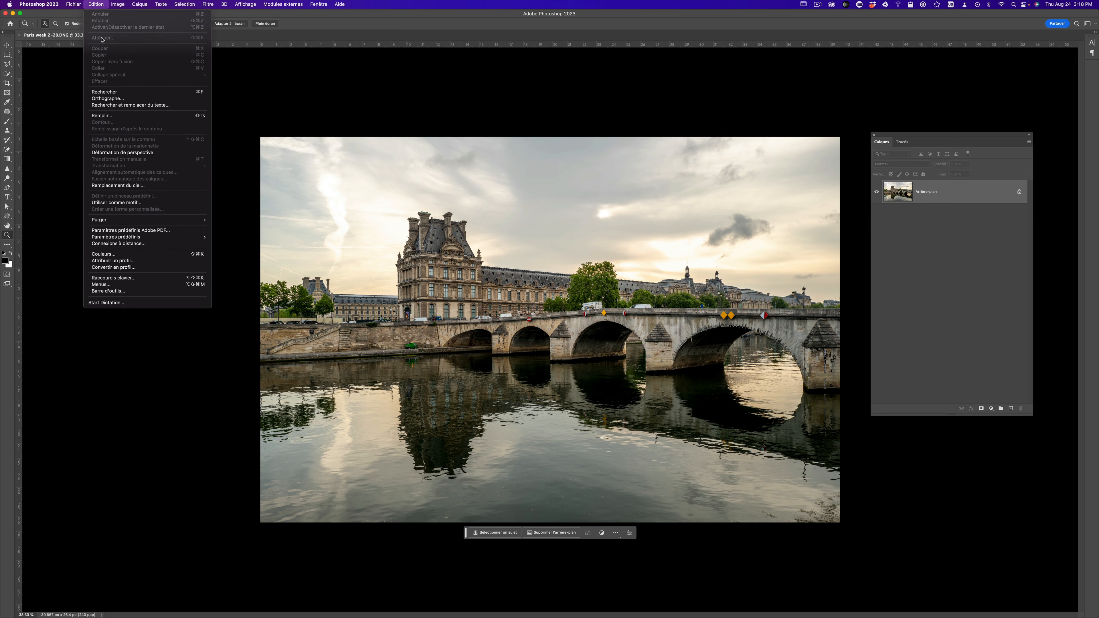
pyautogui.click(146, 185)
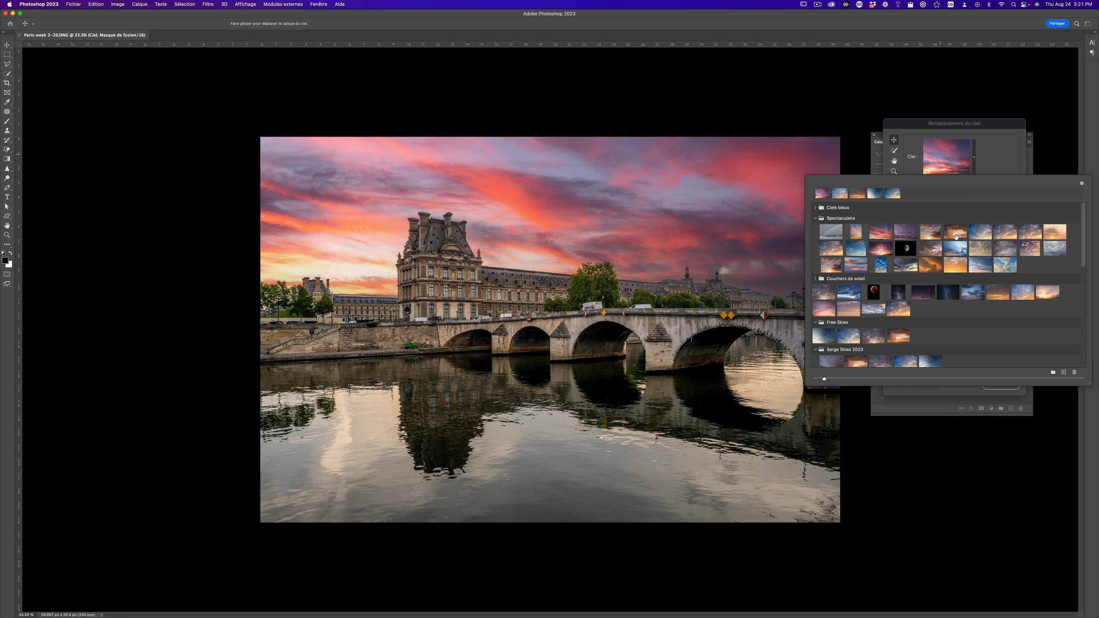
# Step: Preview several Free Skies presets and apply the fourth one, the orange sunset clouds, with output to new layers
pyautogui.scroll(-5, 908, 316)
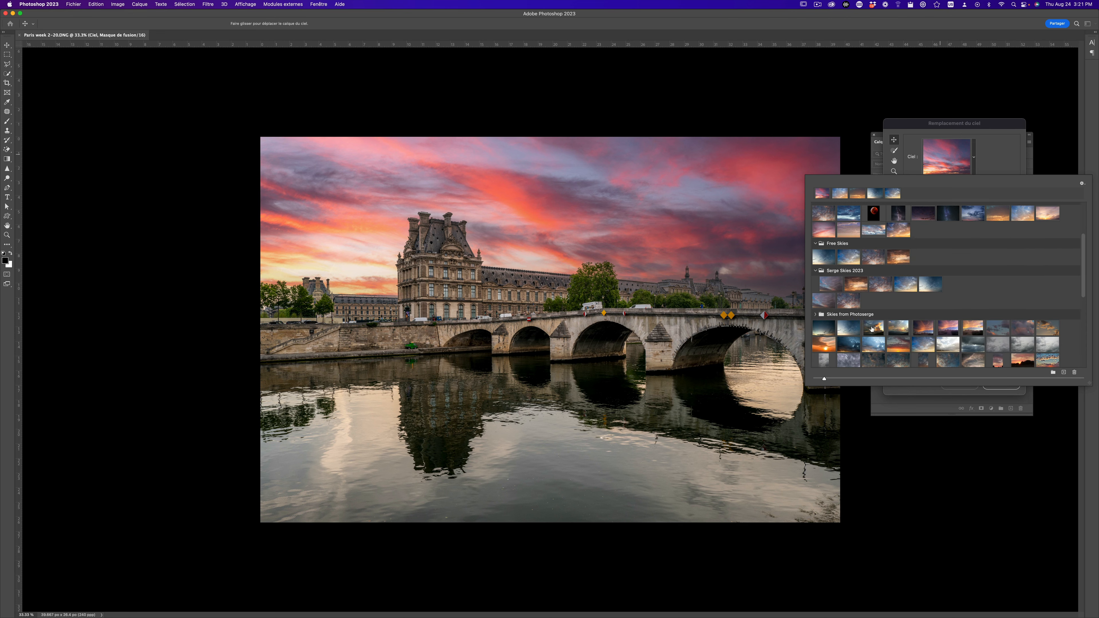
pyautogui.click(833, 258)
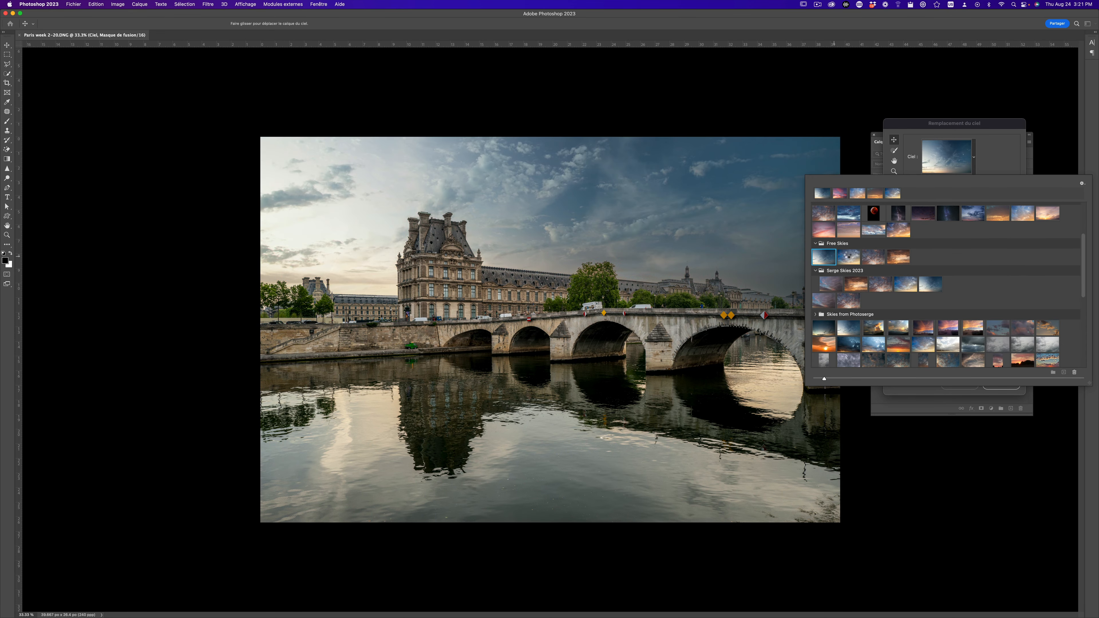
pyautogui.click(846, 257)
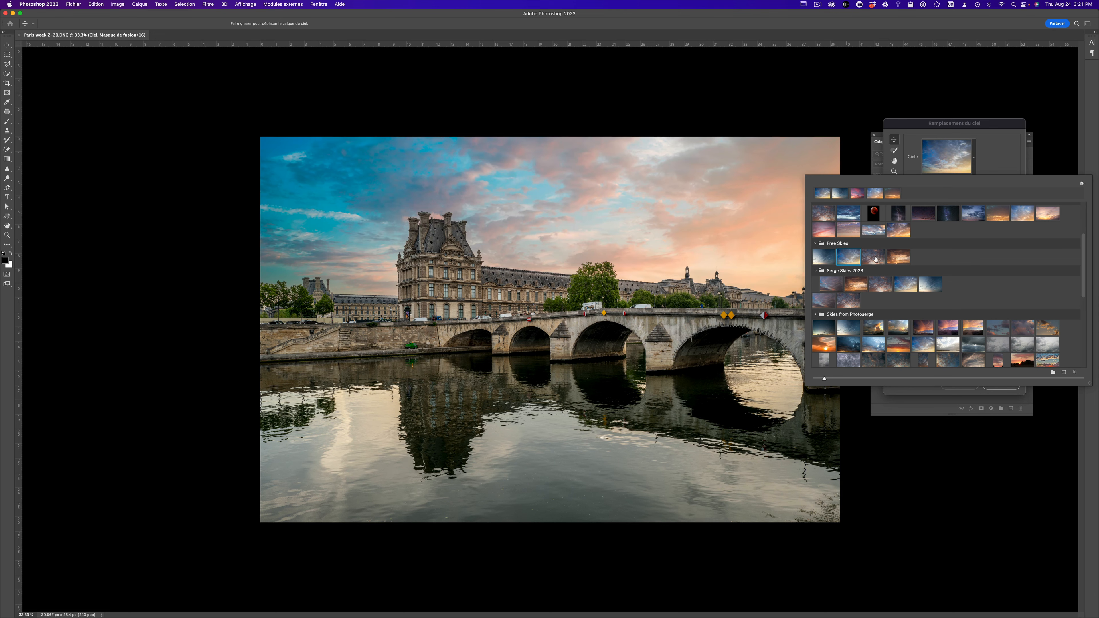
pyautogui.click(904, 259)
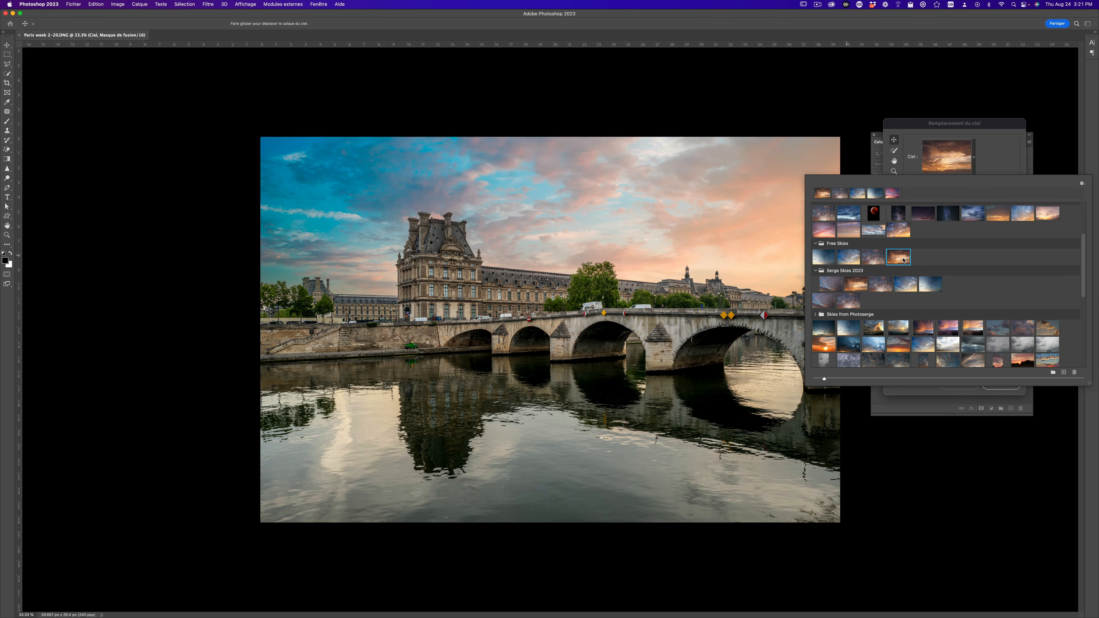
pyautogui.click(942, 162)
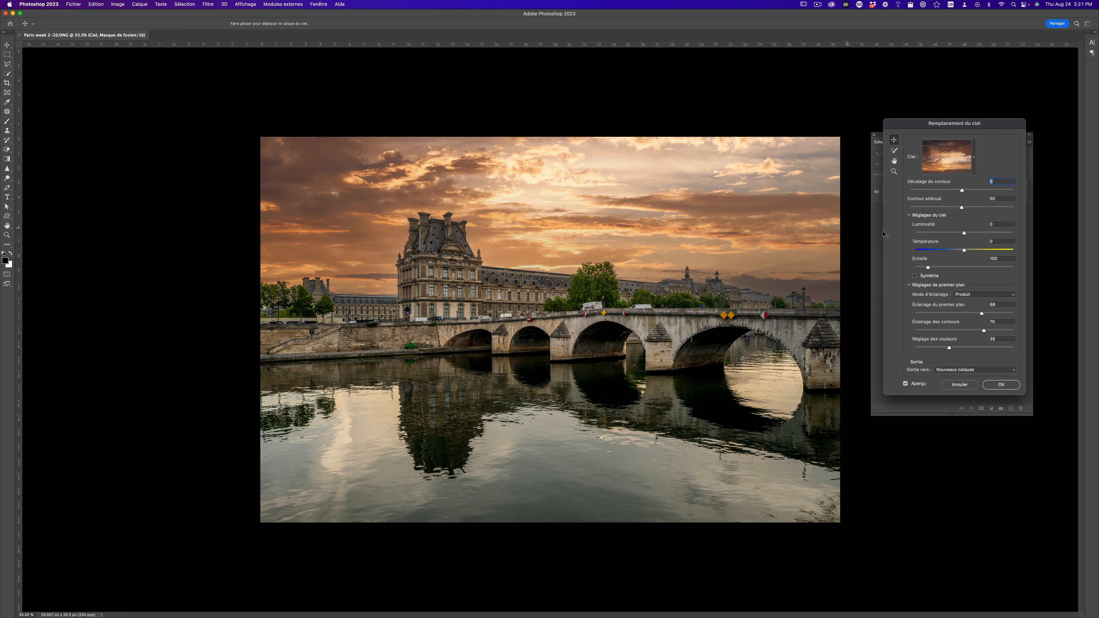
pyautogui.click(1000, 385)
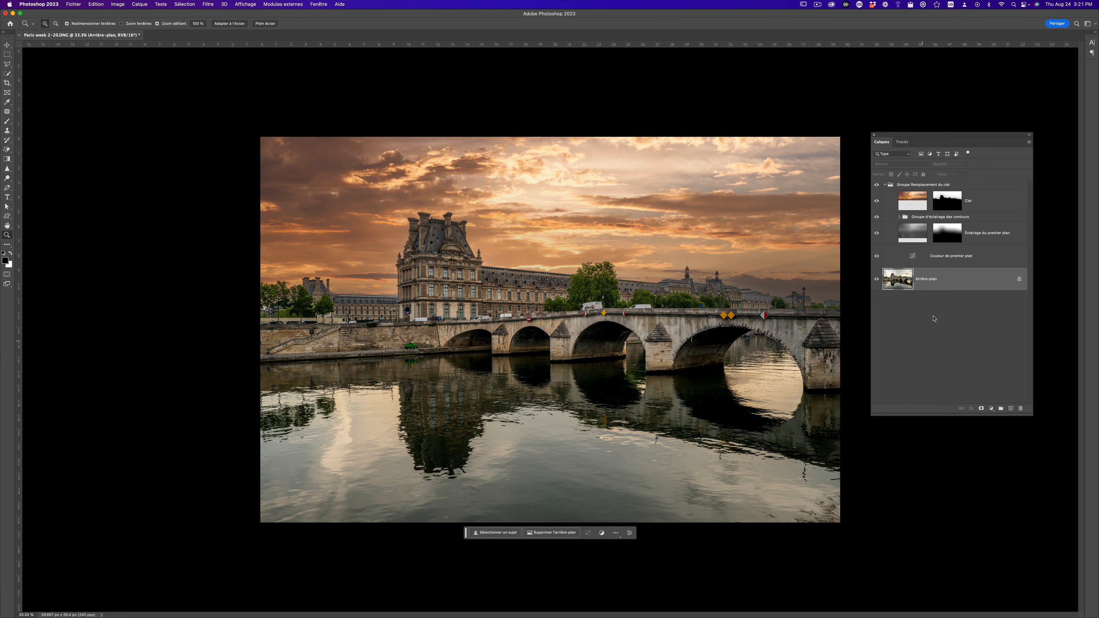
# Step: Duplicate the Ciel layer within the same document as Ciel copie
pyautogui.click(906, 200)
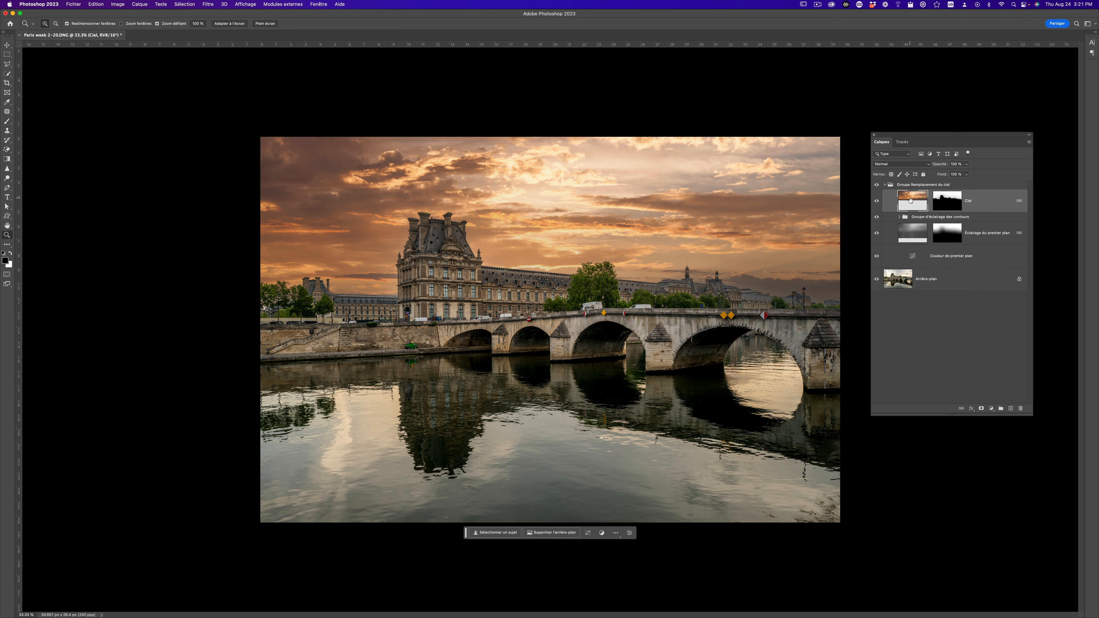
pyautogui.rightClick(910, 199)
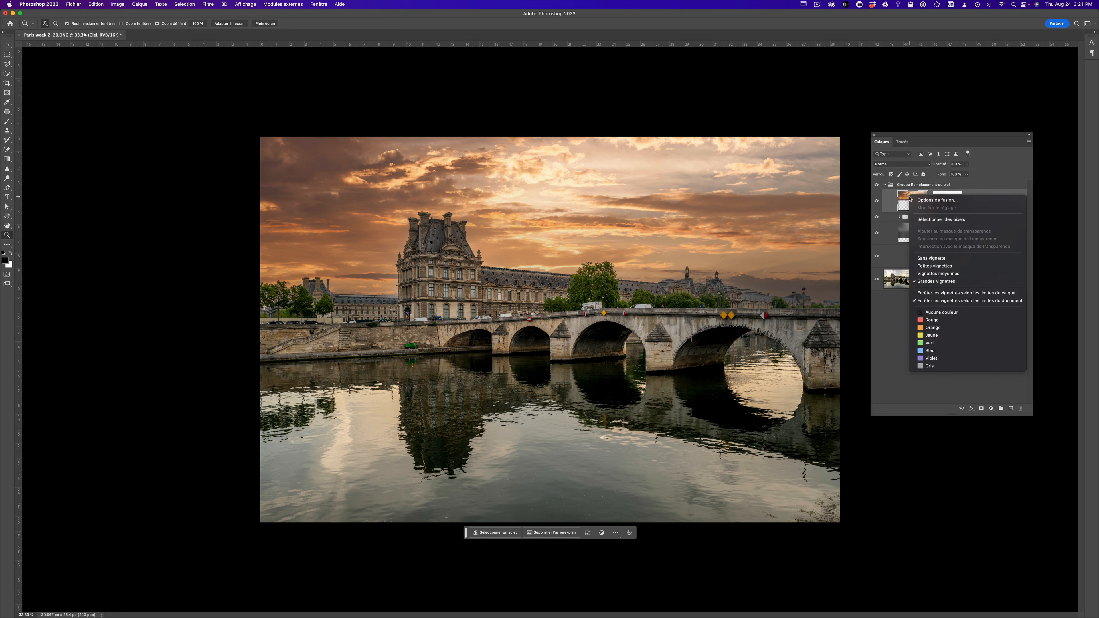
pyautogui.click(1009, 189)
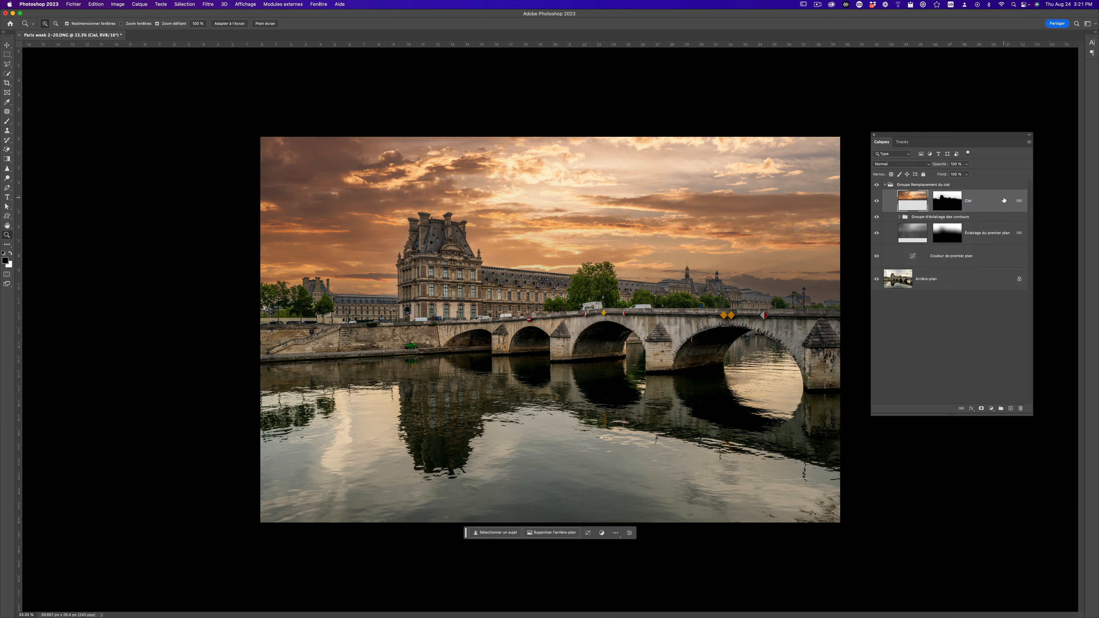
pyautogui.rightClick(994, 202)
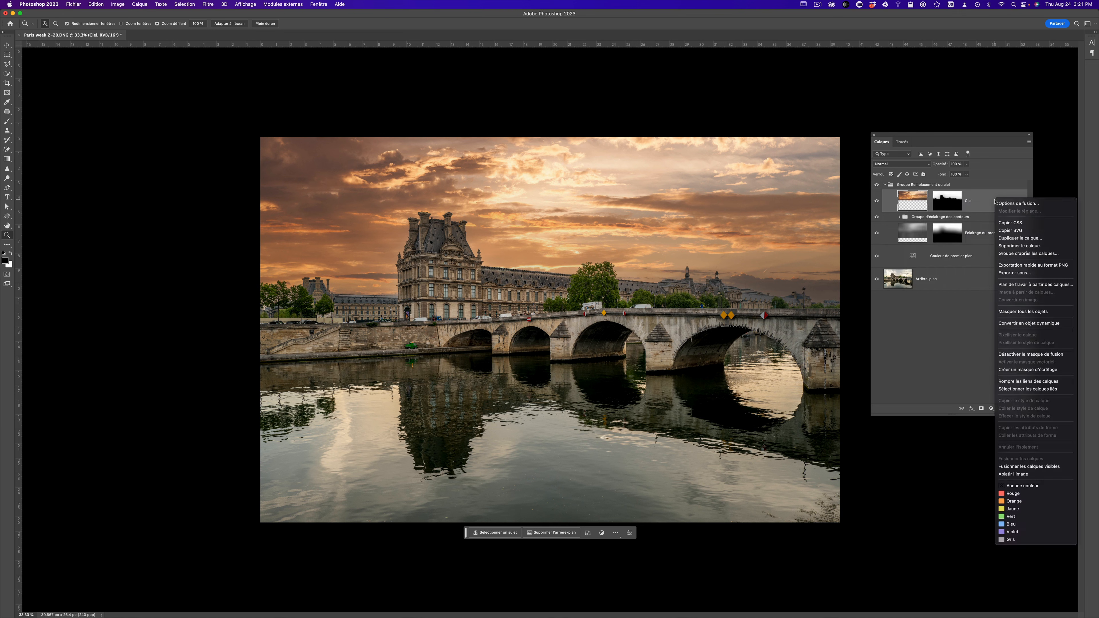
pyautogui.click(1023, 239)
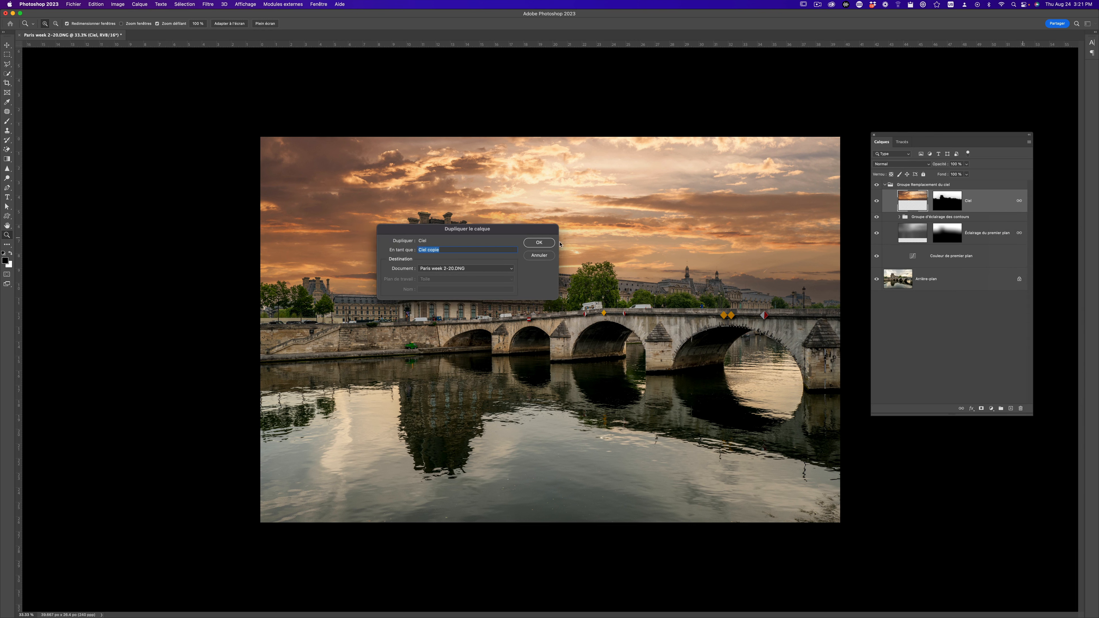
pyautogui.click(540, 243)
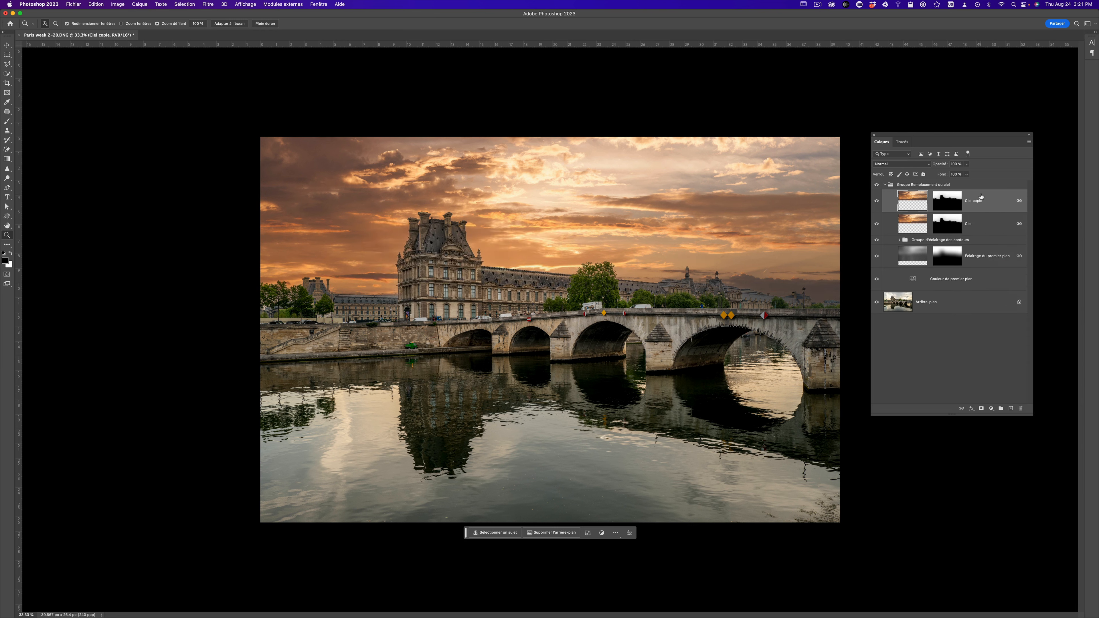
# Step: Unlink the Ciel copie layer and move it out of the sky replacement group to the top of the layer stack
pyautogui.rightClick(1019, 204)
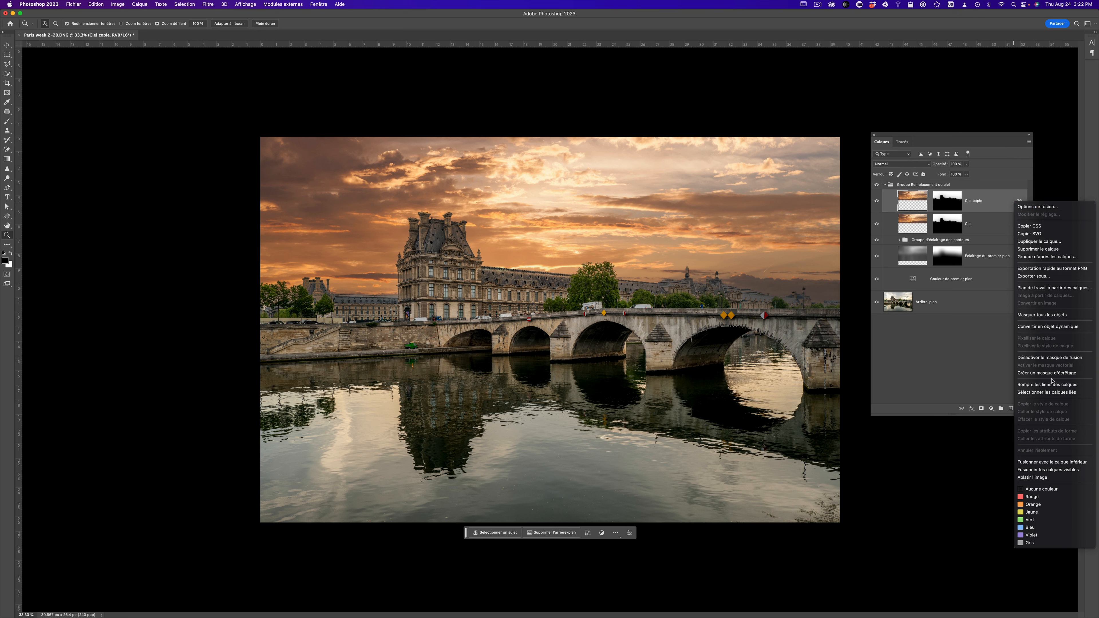
pyautogui.click(1058, 385)
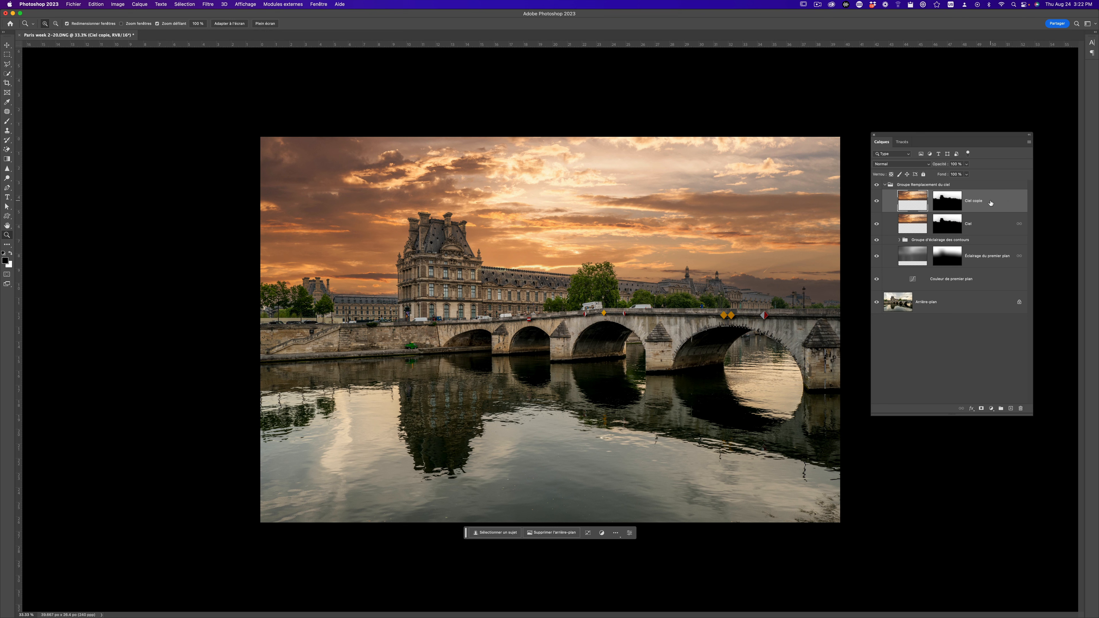
pyautogui.moveTo(991, 203); pyautogui.dragTo(984, 182)
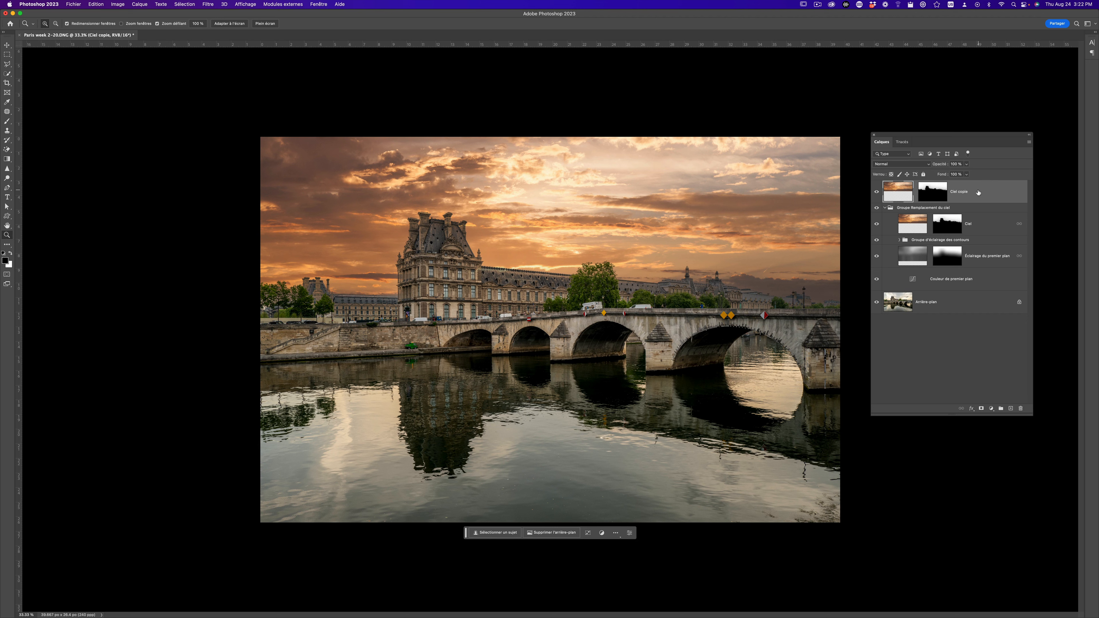
# Step: Delete the layer mask of the Ciel copie layer
pyautogui.click(936, 196)
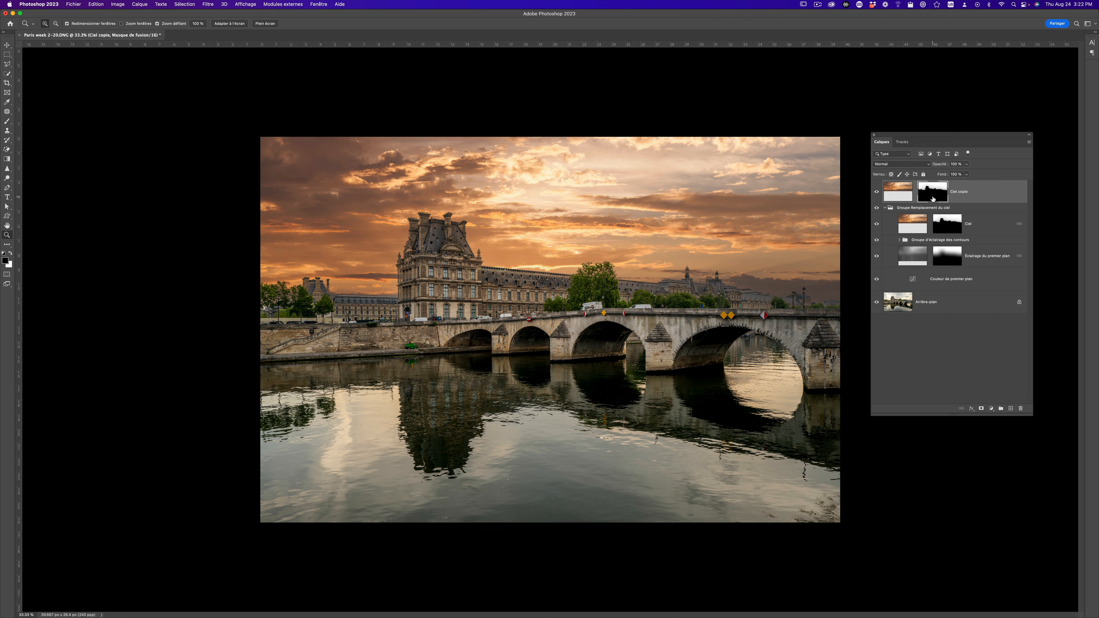
pyautogui.rightClick(934, 195)
pyautogui.click(951, 210)
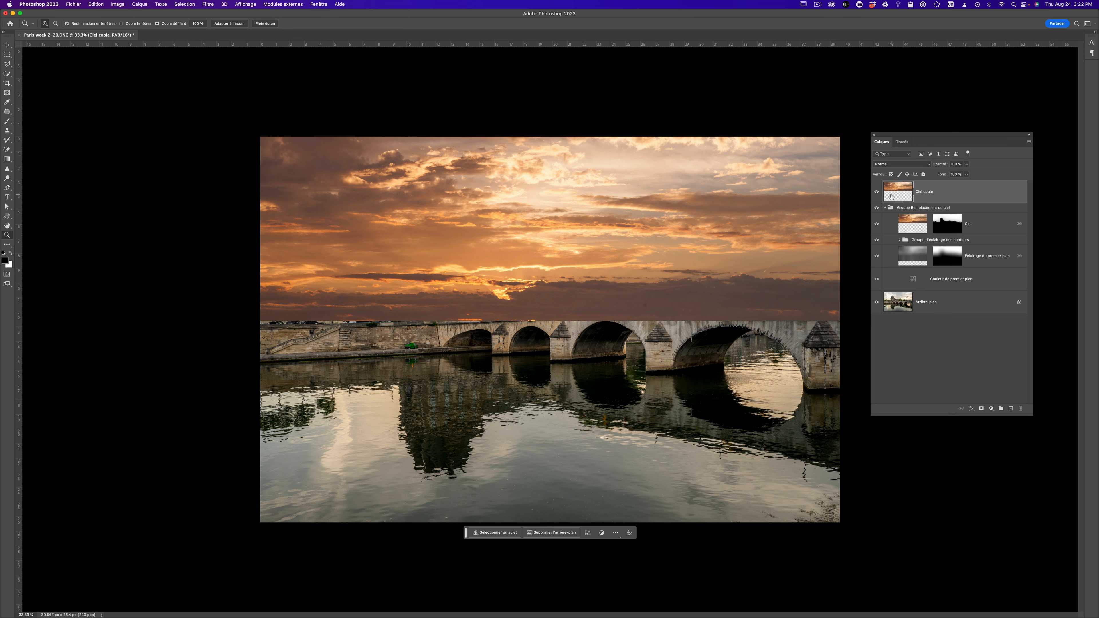
# Step: Flip the Ciel copie layer vertically using Free Transform
pyautogui.click(94, 4)
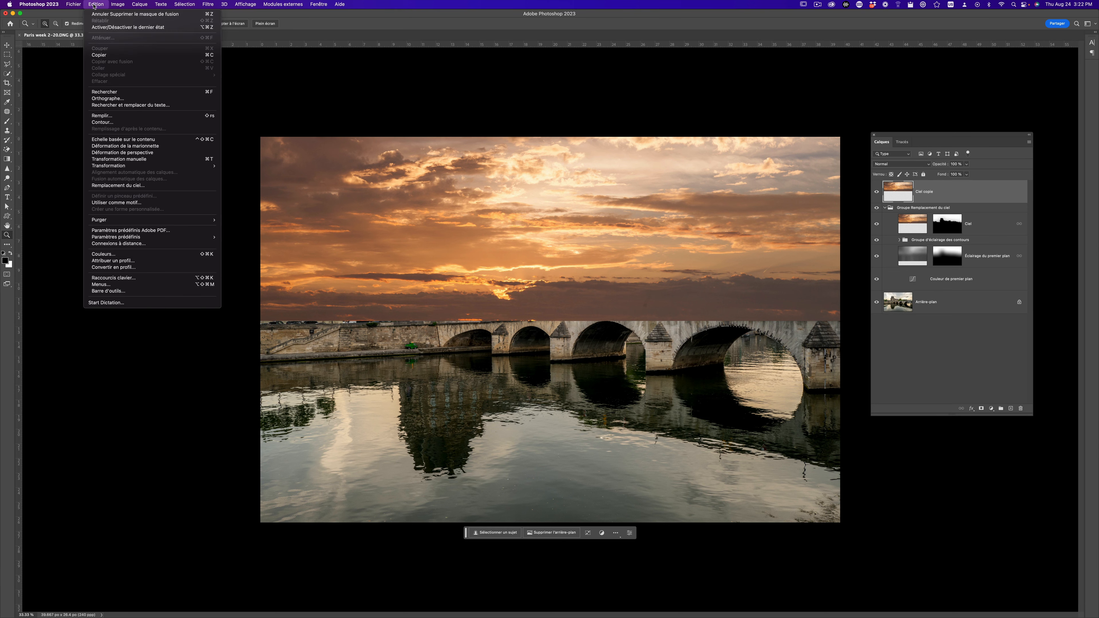
pyautogui.click(165, 160)
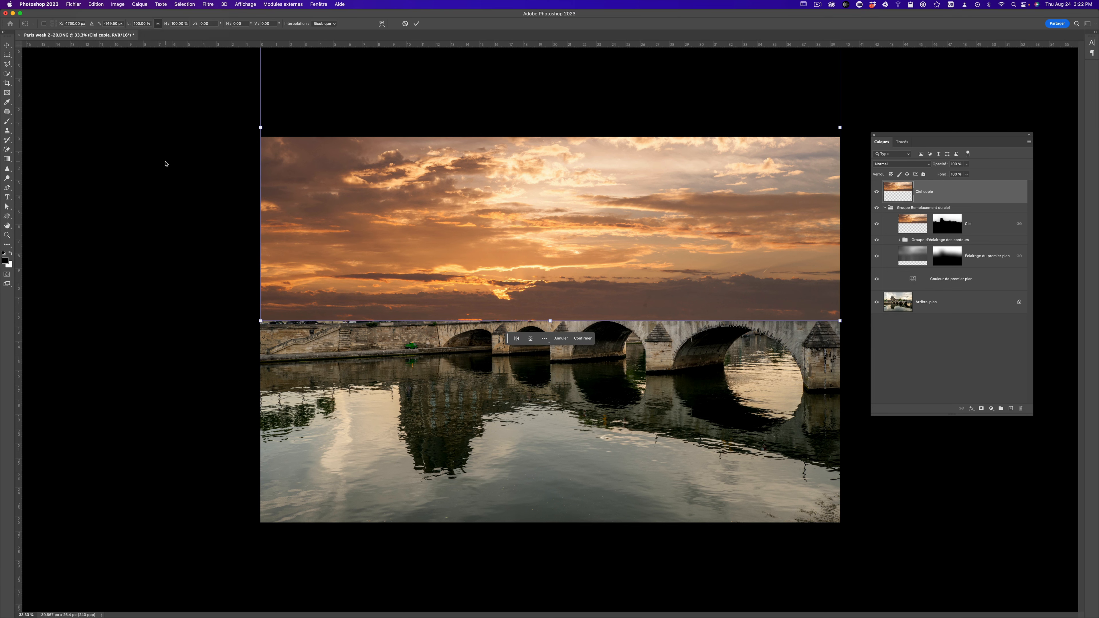
pyautogui.rightClick(541, 197)
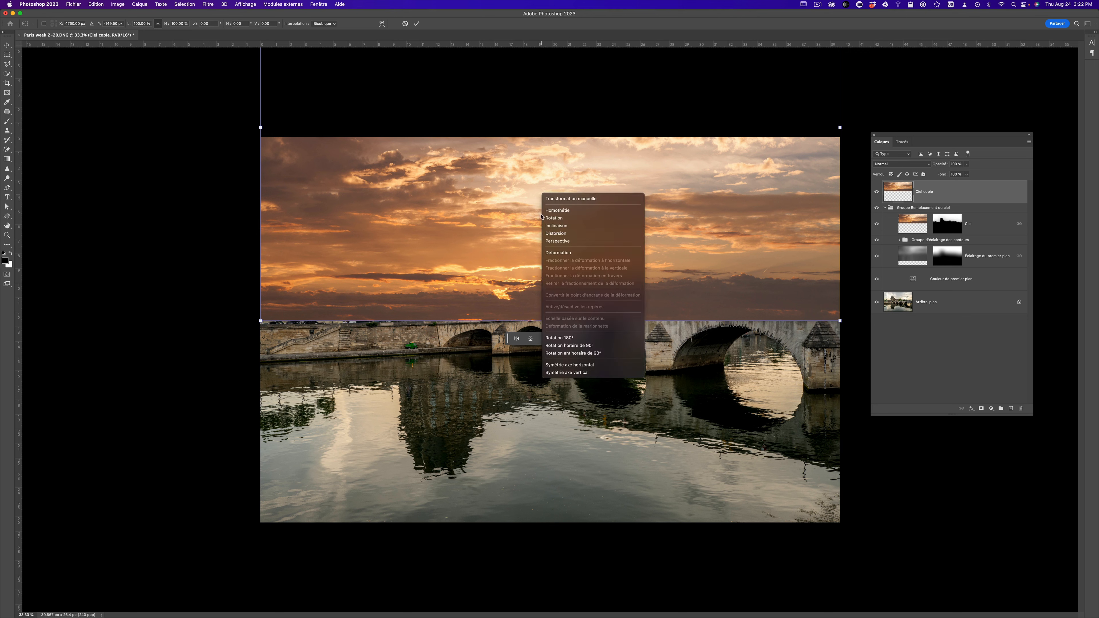
pyautogui.click(581, 373)
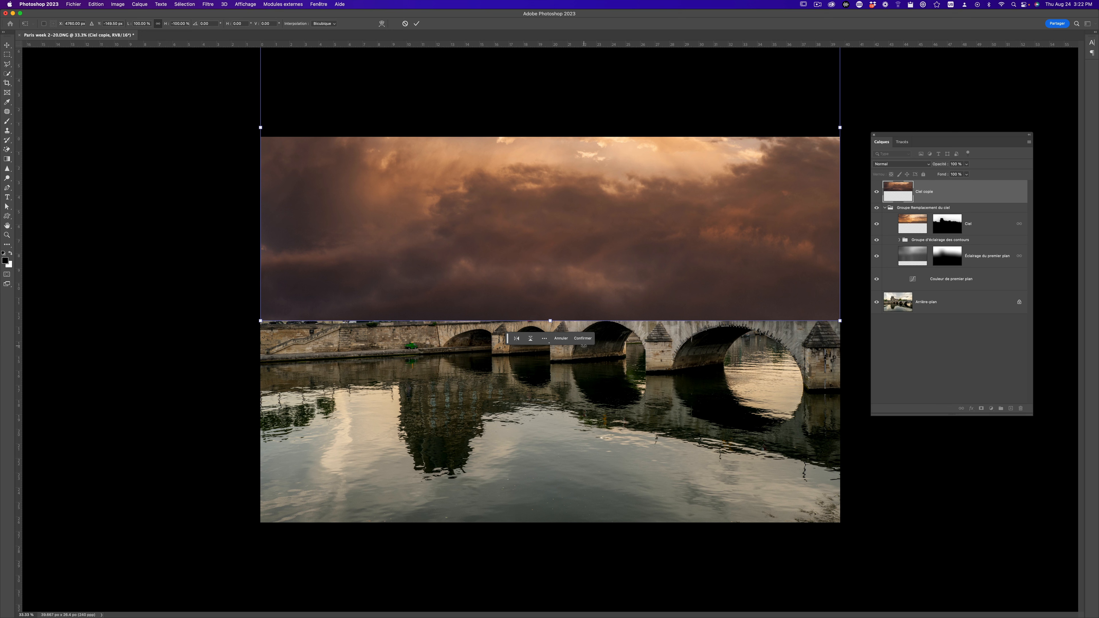
# Step: Move the flipped sky down to cover the bridge and river, commit the transform, and set the layer's blend mode to Produit
pyautogui.moveTo(534, 242); pyautogui.dragTo(656, 343)
pyautogui.moveTo(455, 318); pyautogui.dragTo(541, 401)
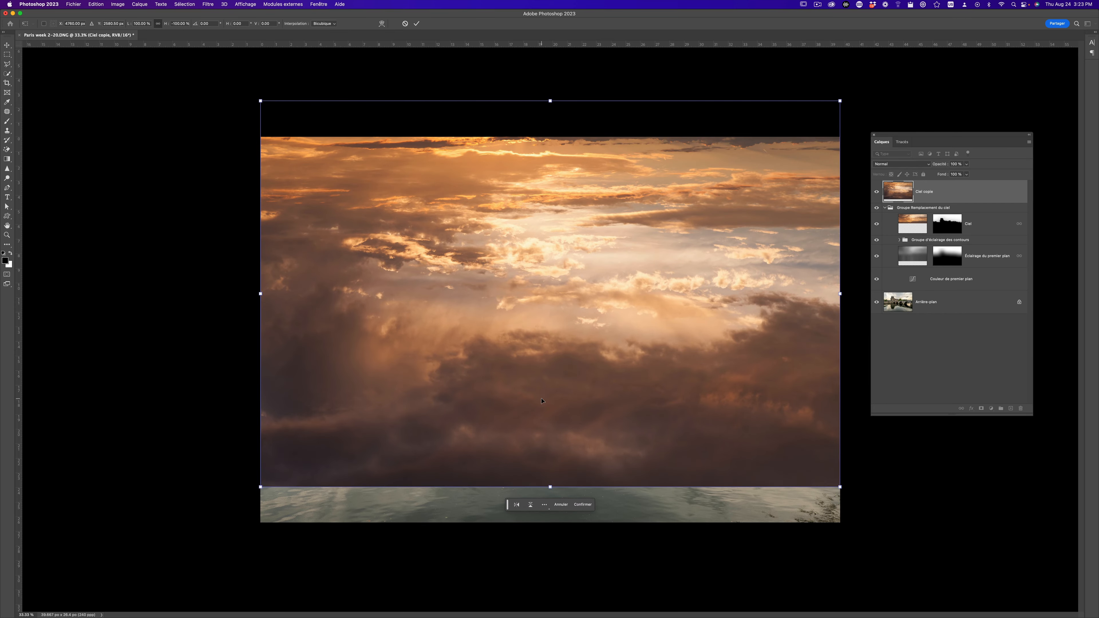
pyautogui.moveTo(559, 223); pyautogui.dragTo(545, 413)
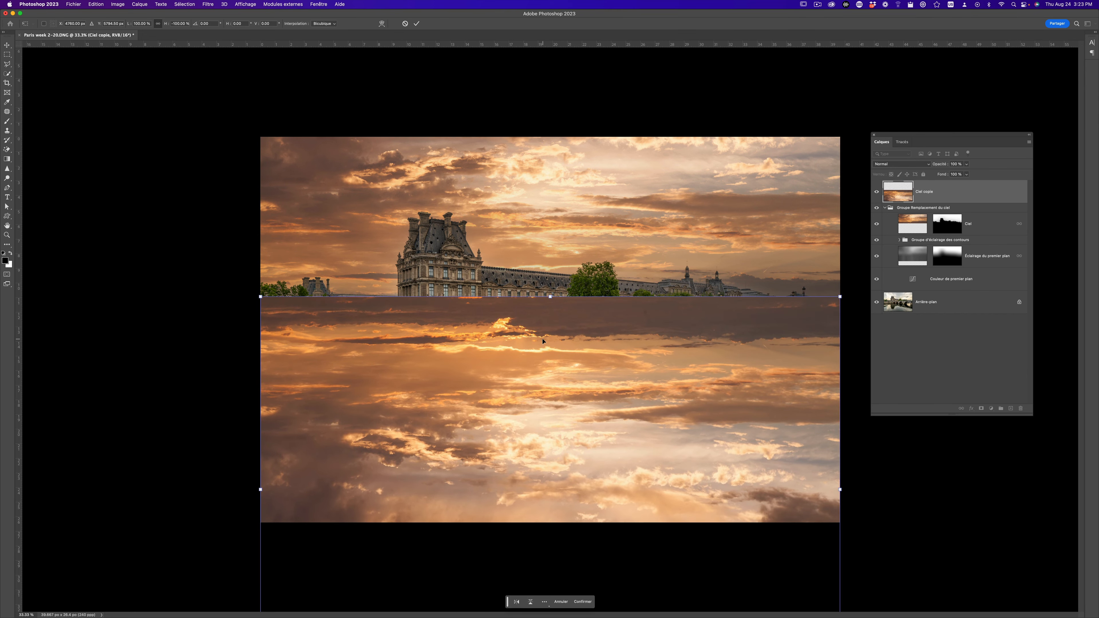
pyautogui.press('Return')
pyautogui.press('z')
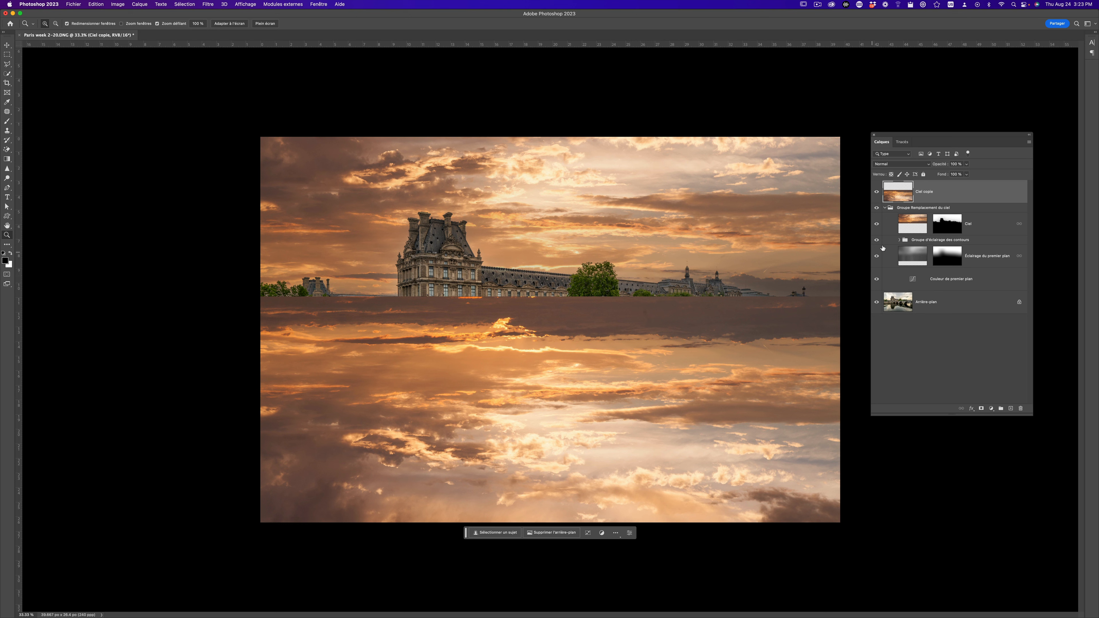
pyautogui.click(905, 168)
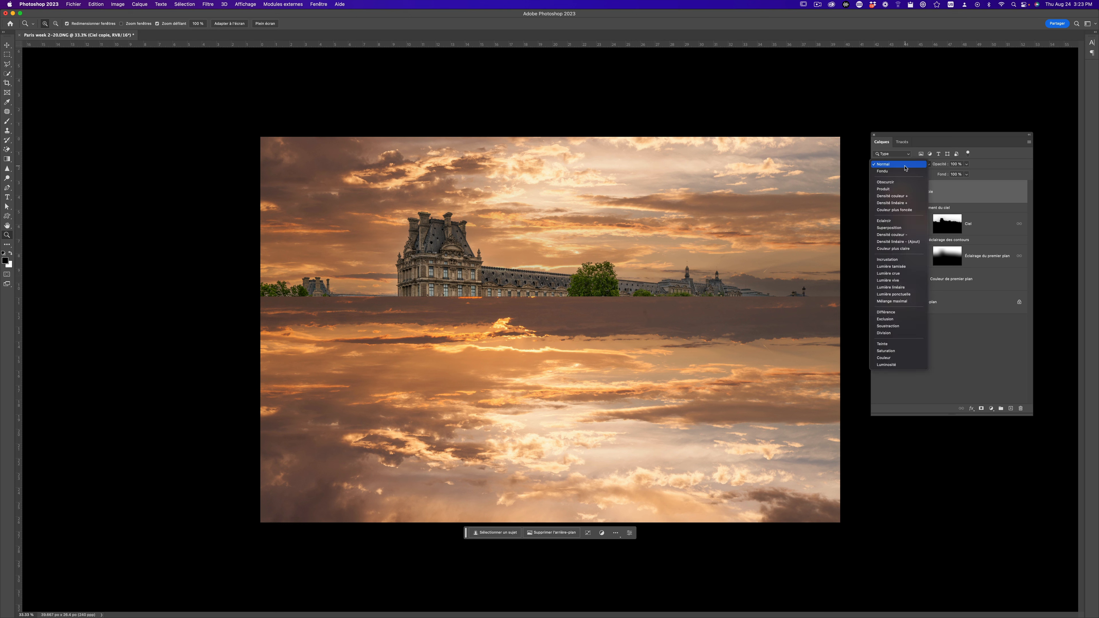
pyautogui.click(884, 188)
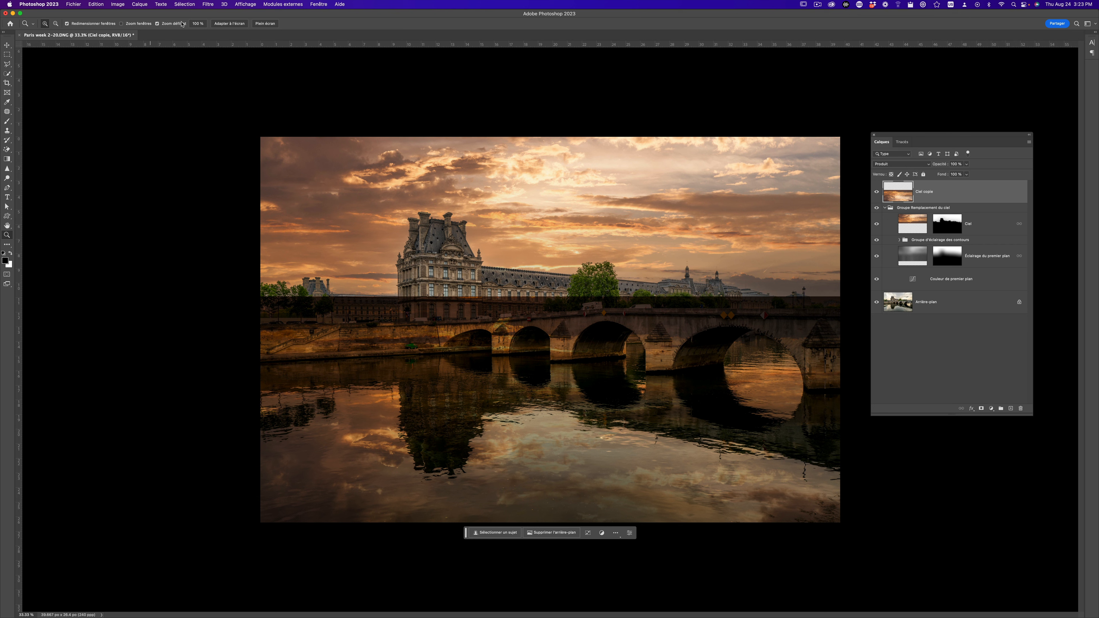
# Step: Apply a Path Blur to the Ciel copie layer with the blur path tilted slightly upward and the speed at 31 %
pyautogui.click(207, 5)
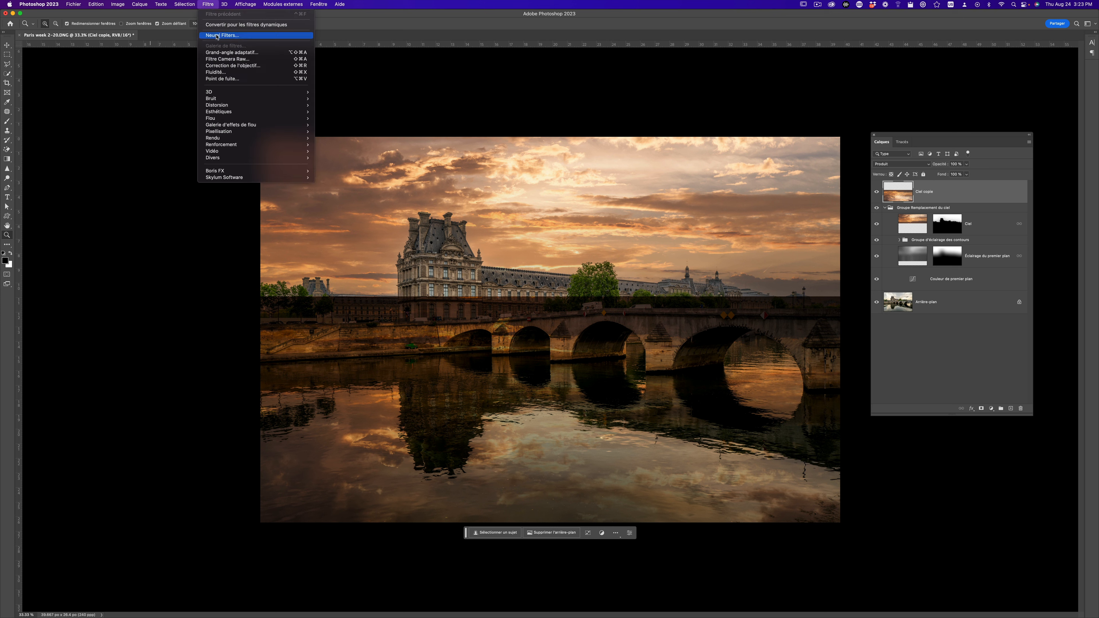
pyautogui.moveTo(253, 125)
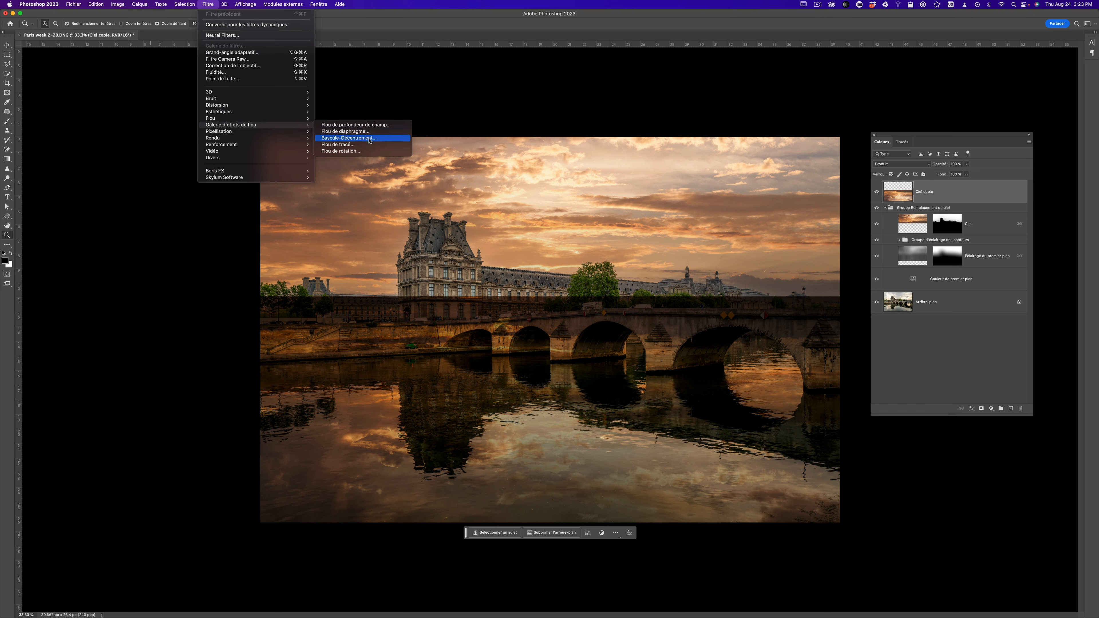
pyautogui.click(356, 146)
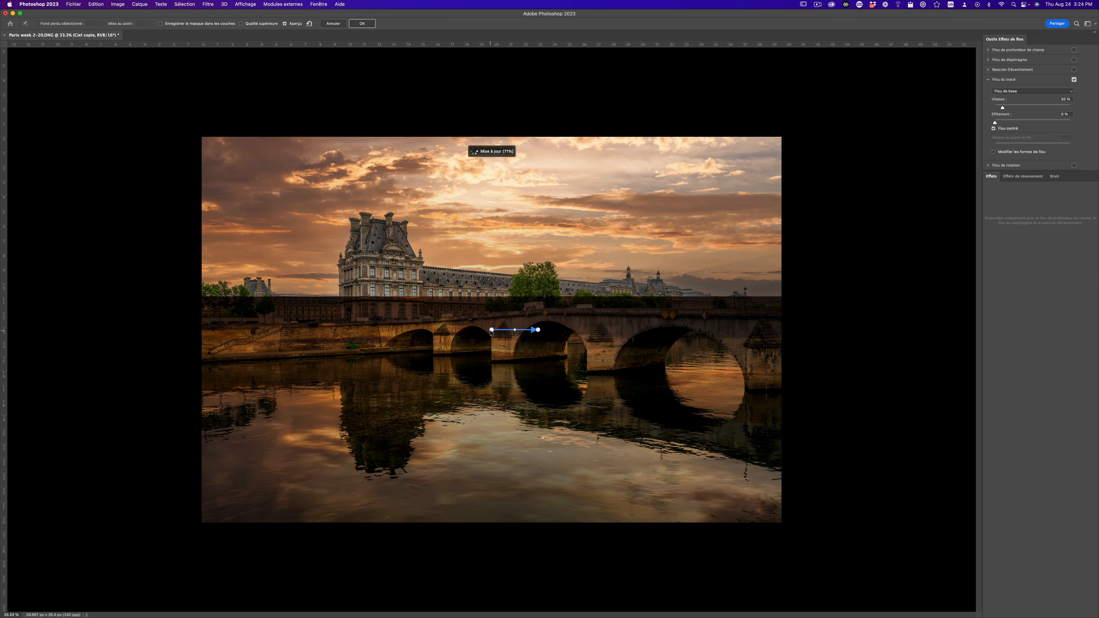
pyautogui.moveTo(492, 330); pyautogui.dragTo(496, 345)
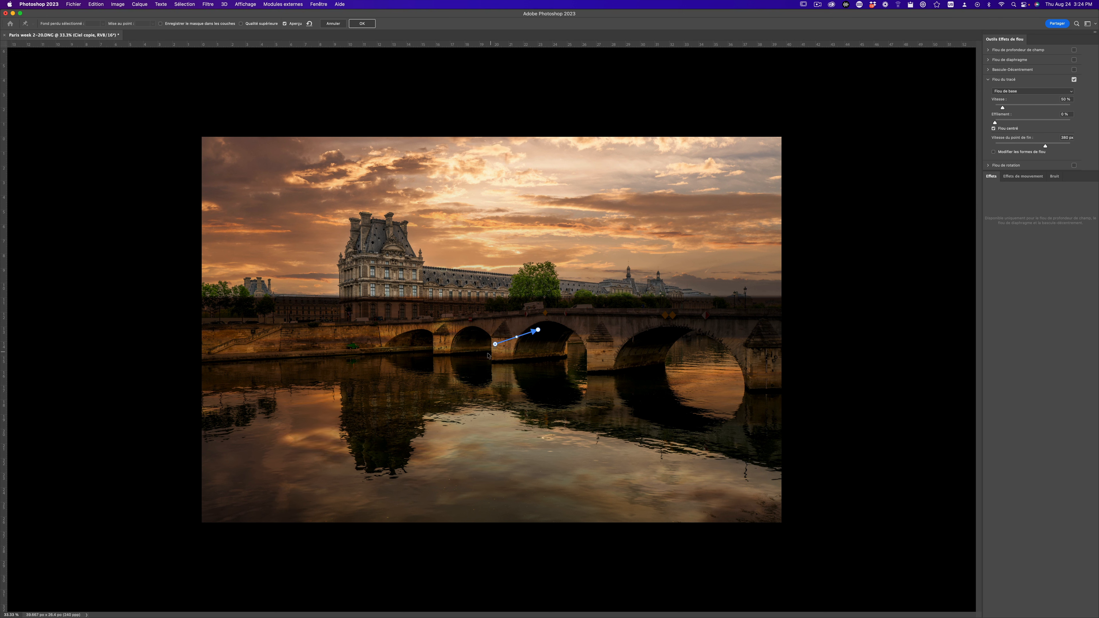
pyautogui.click(994, 152)
pyautogui.moveTo(1003, 107); pyautogui.dragTo(1000, 108)
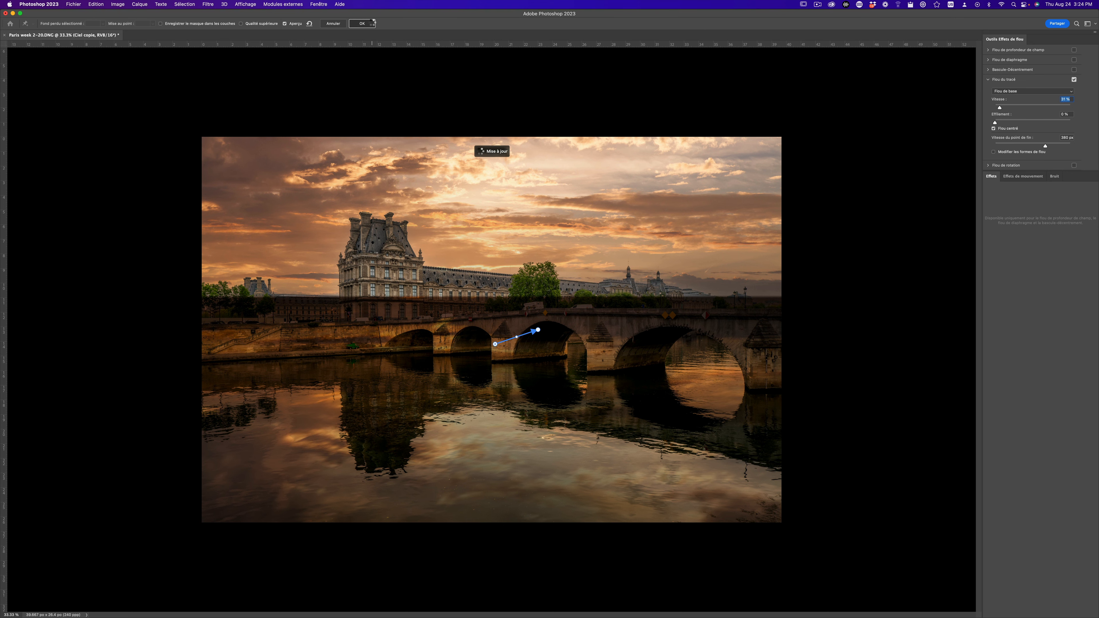
pyautogui.click(361, 24)
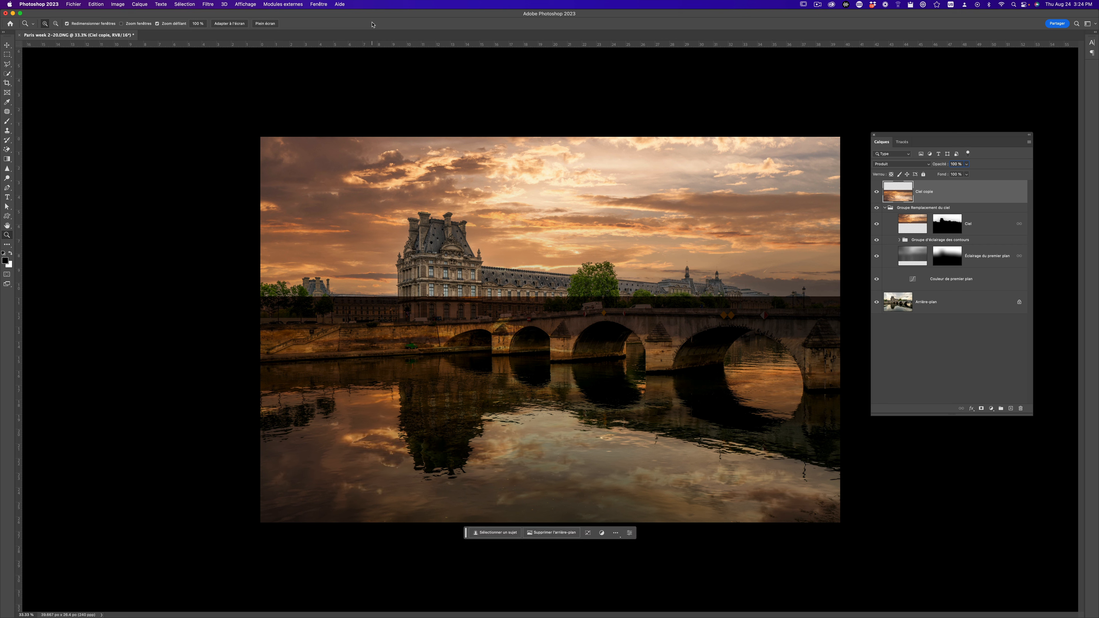
# Step: Convert the Ciel copie layer to a smart object and apply a Path Blur with its default settings as a smart filter
pyautogui.rightClick(964, 200)
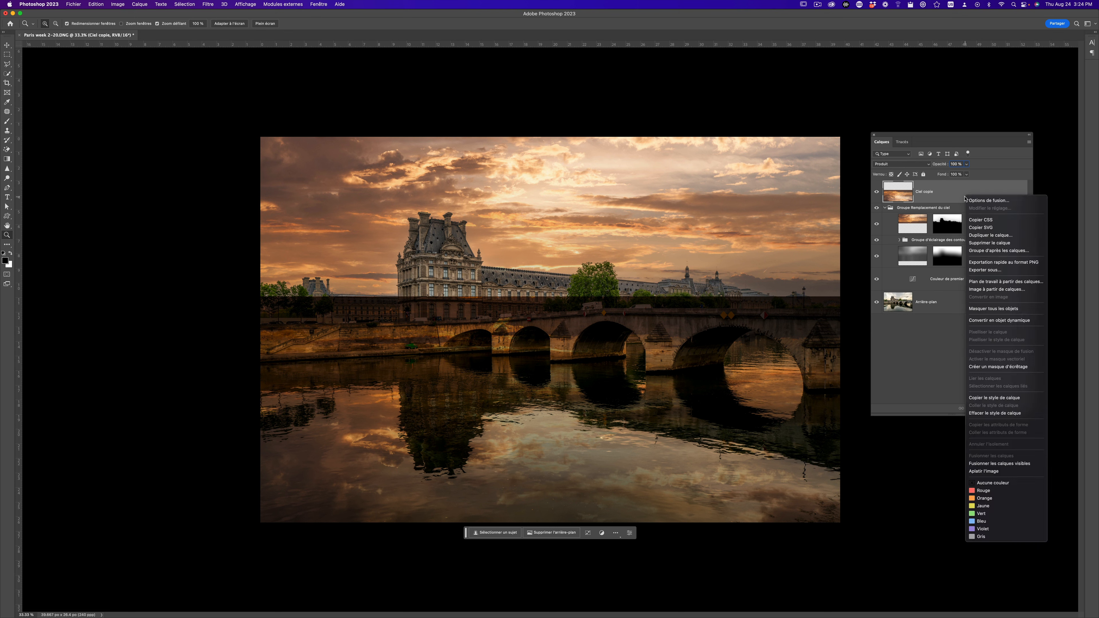
pyautogui.click(997, 321)
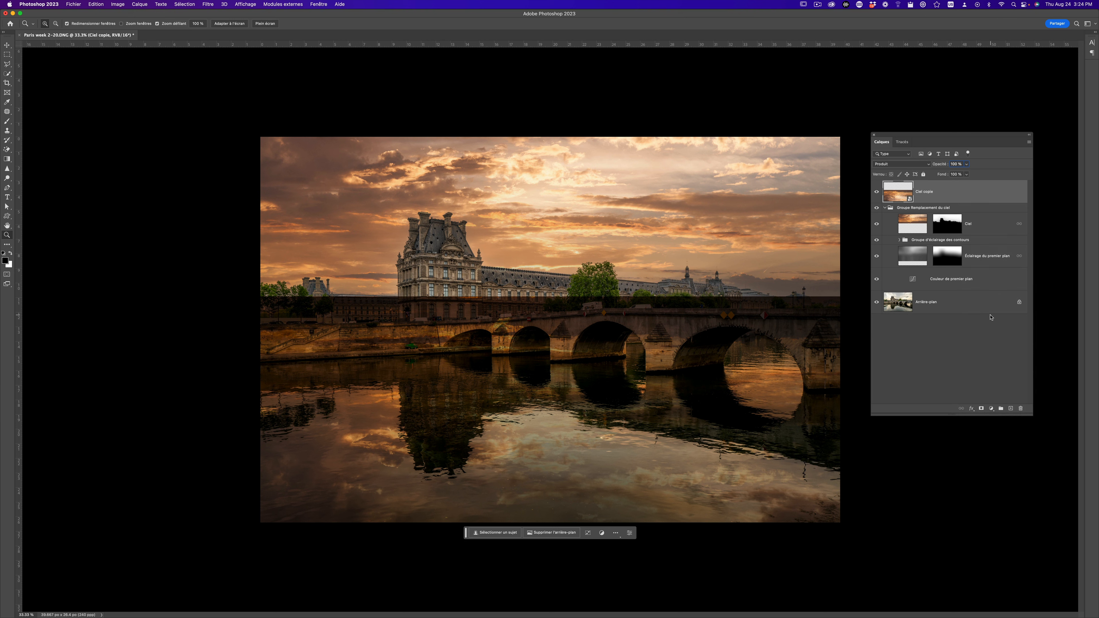
pyautogui.click(207, 4)
pyautogui.moveTo(243, 126)
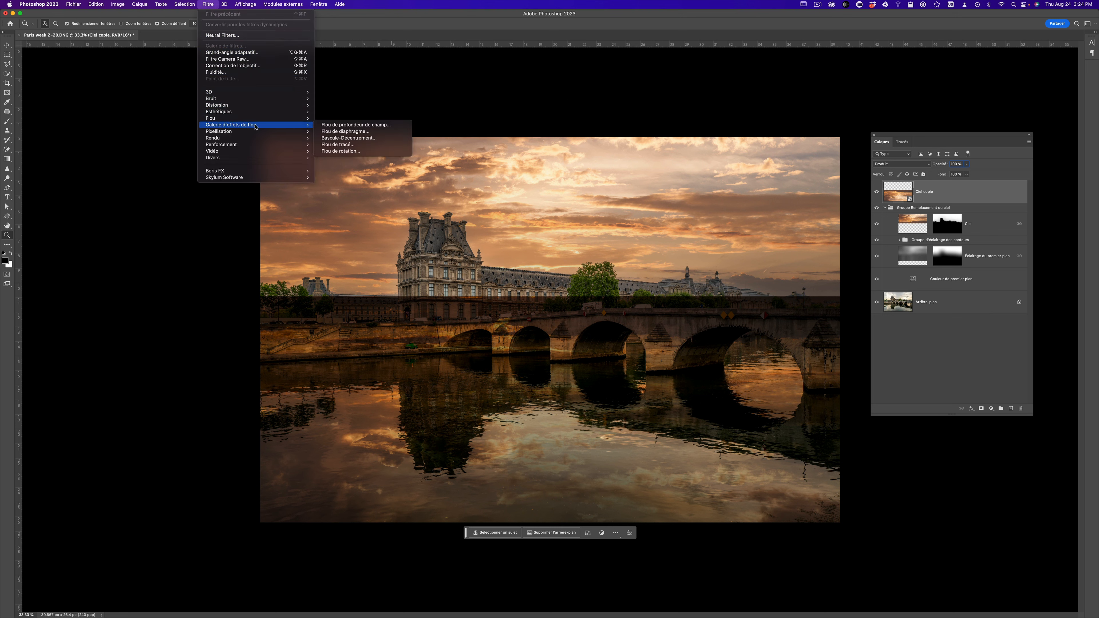
pyautogui.click(388, 145)
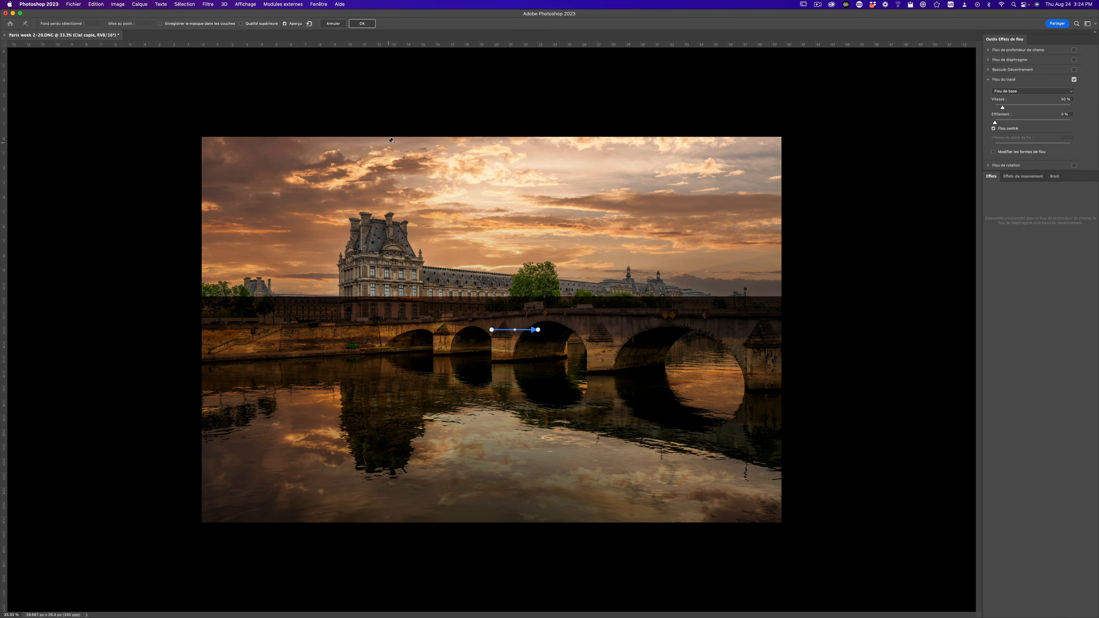
pyautogui.click(365, 24)
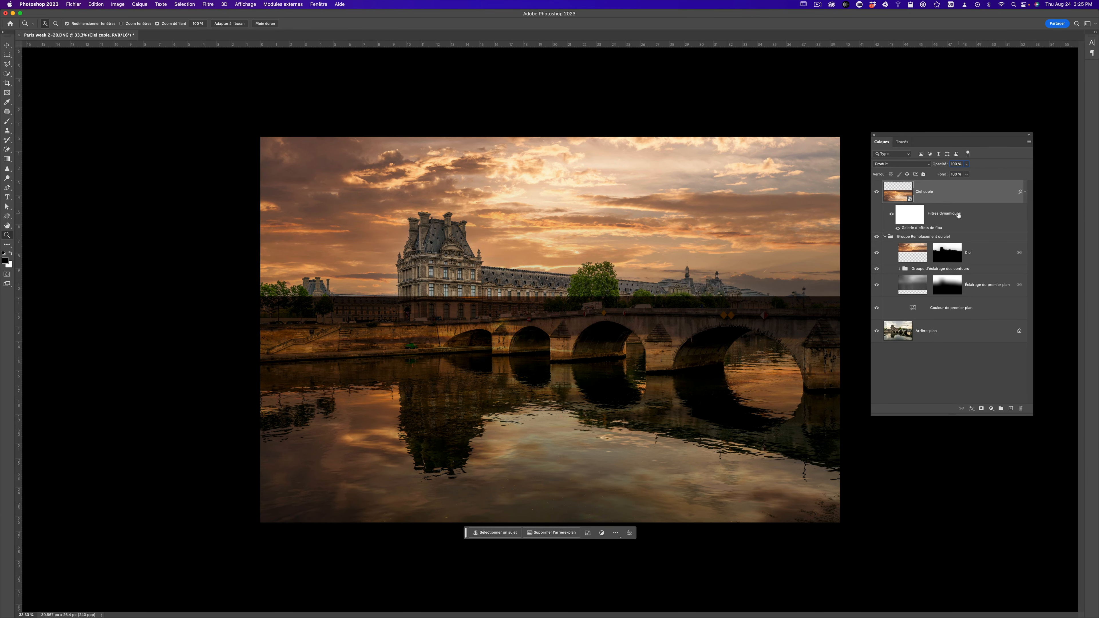
# Step: Reopen the Ciel copie layer's blur smart filter, preview a higher speed, and discard the change
pyautogui.doubleClick(927, 228)
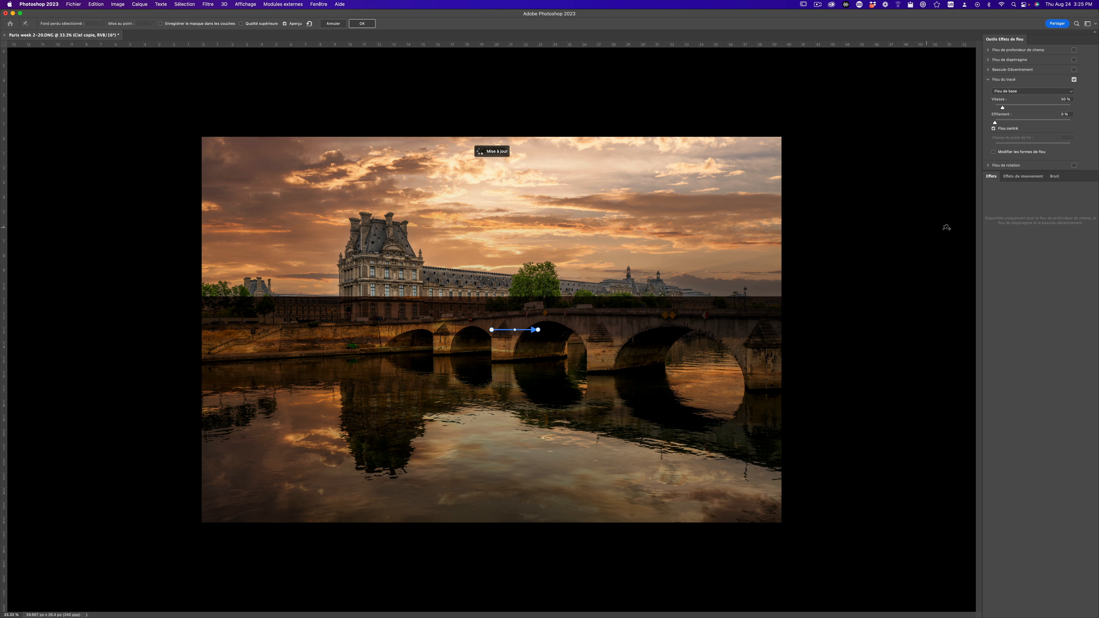
pyautogui.moveTo(1003, 109); pyautogui.dragTo(1018, 109)
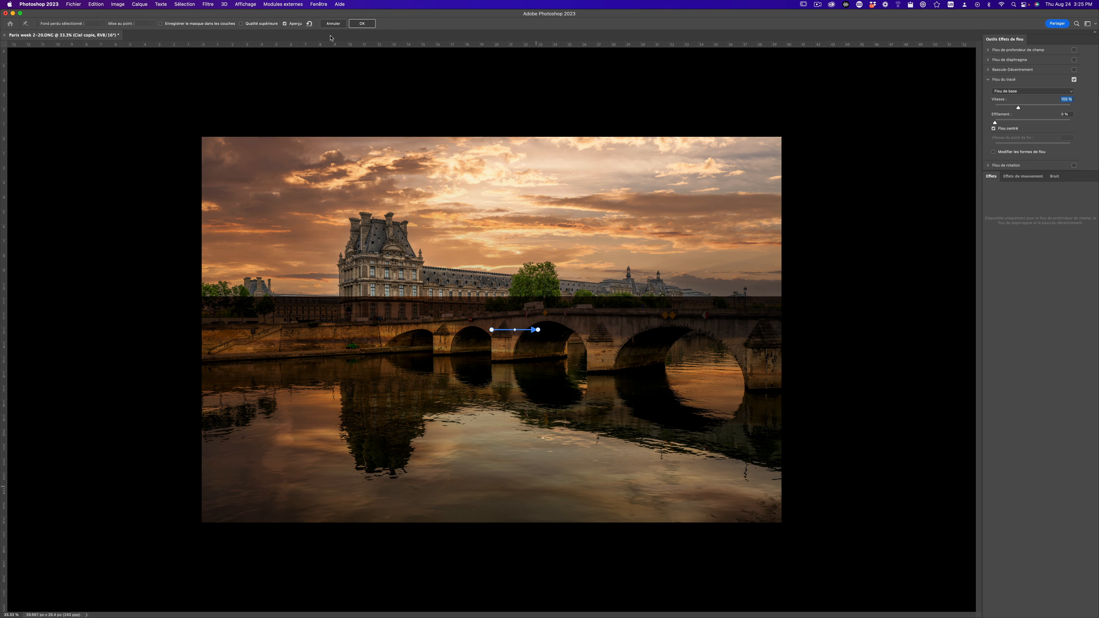
pyautogui.click(334, 25)
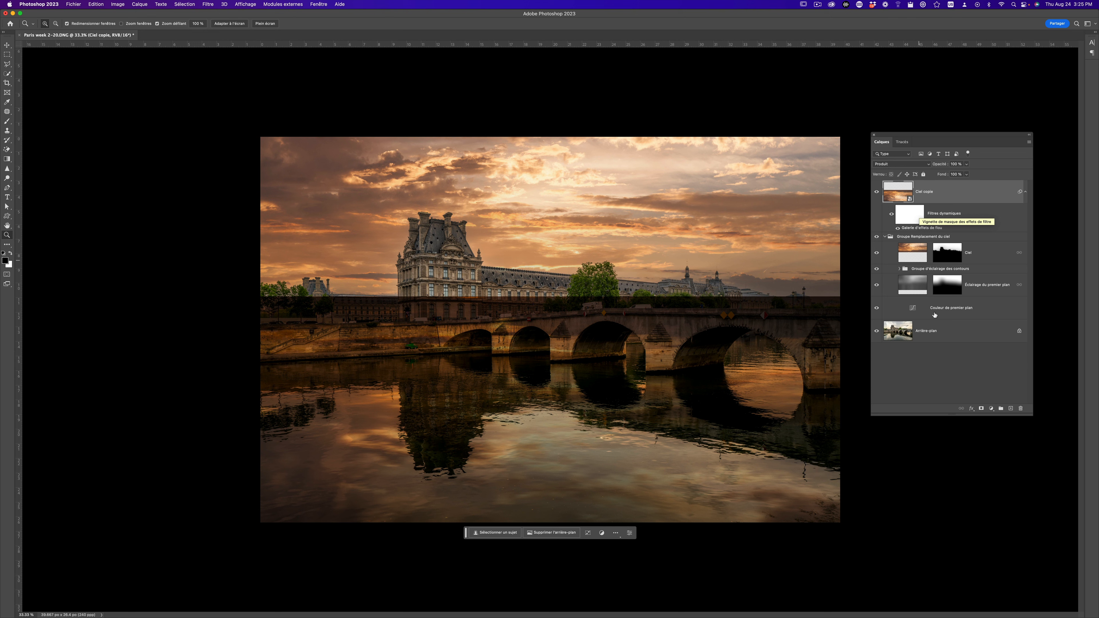
# Step: Add a black layer mask to the Ciel copie layer that hides its whole content
pyautogui.press('alt')
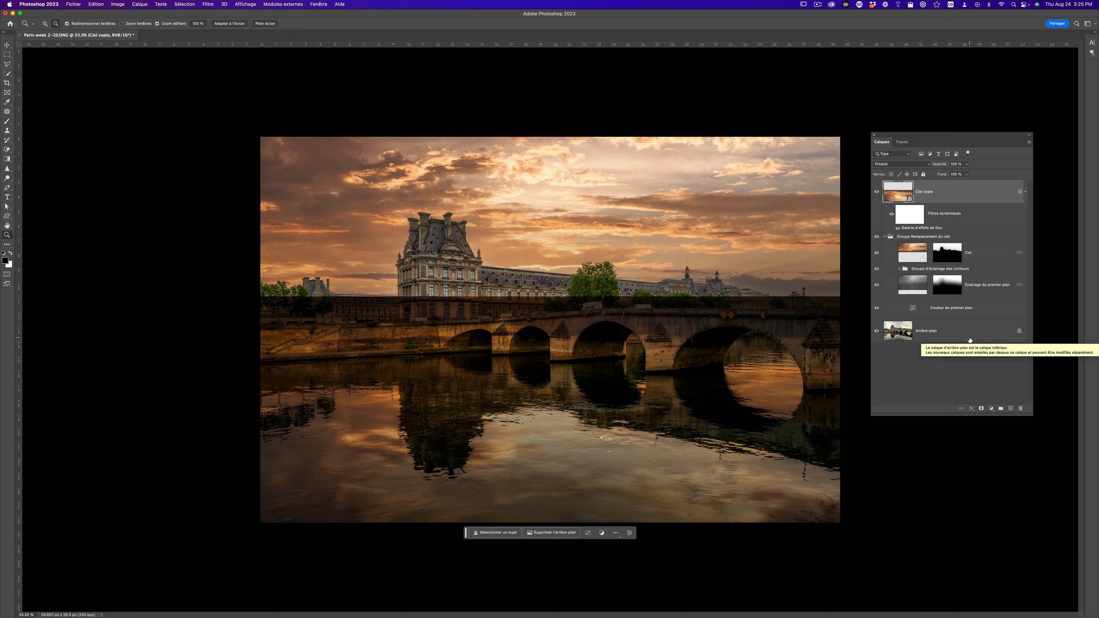
pyautogui.keyDown('alt'); pyautogui.click(981, 409); pyautogui.keyUp('alt')
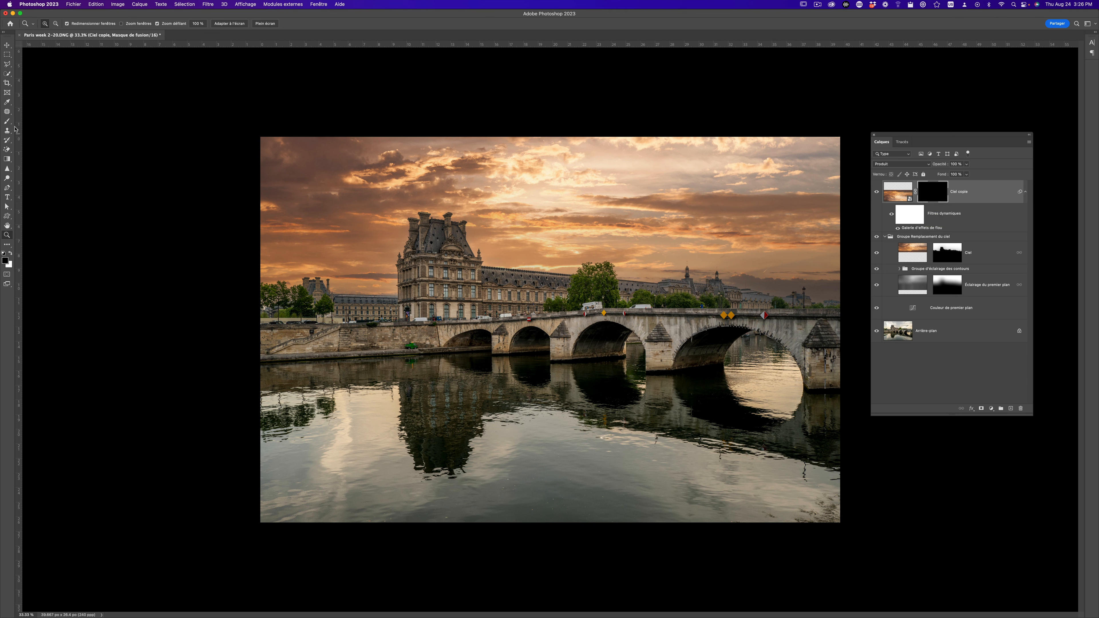
# Step: Paint white on the Ciel copie mask over the river and under the large arch with a 23 % opacity brush
pyautogui.press('b')
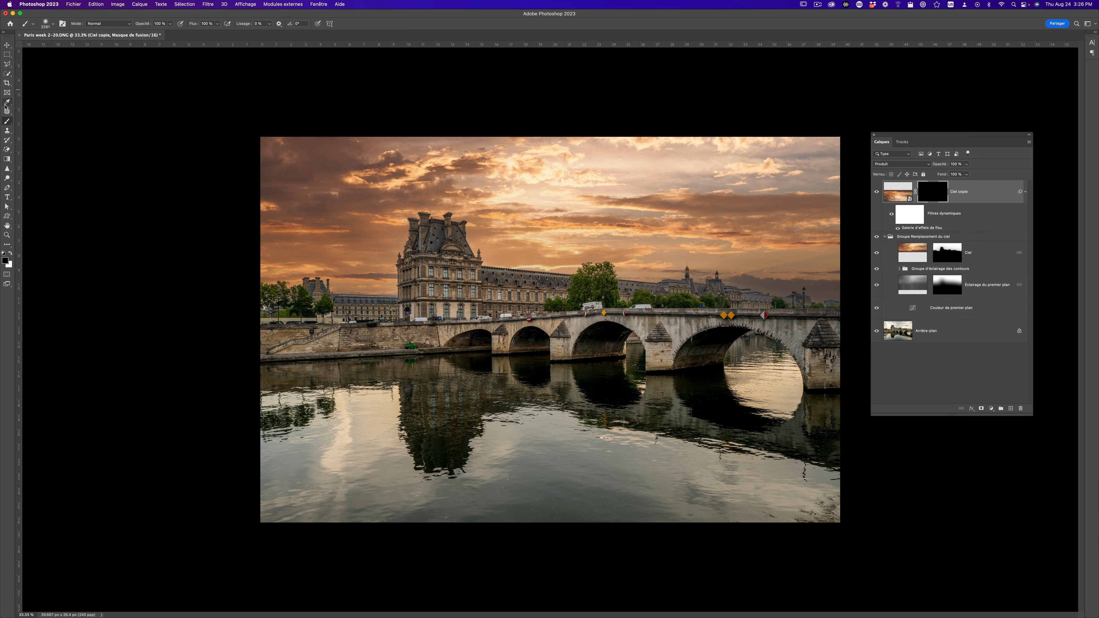
pyautogui.click(170, 24)
pyautogui.click(144, 32)
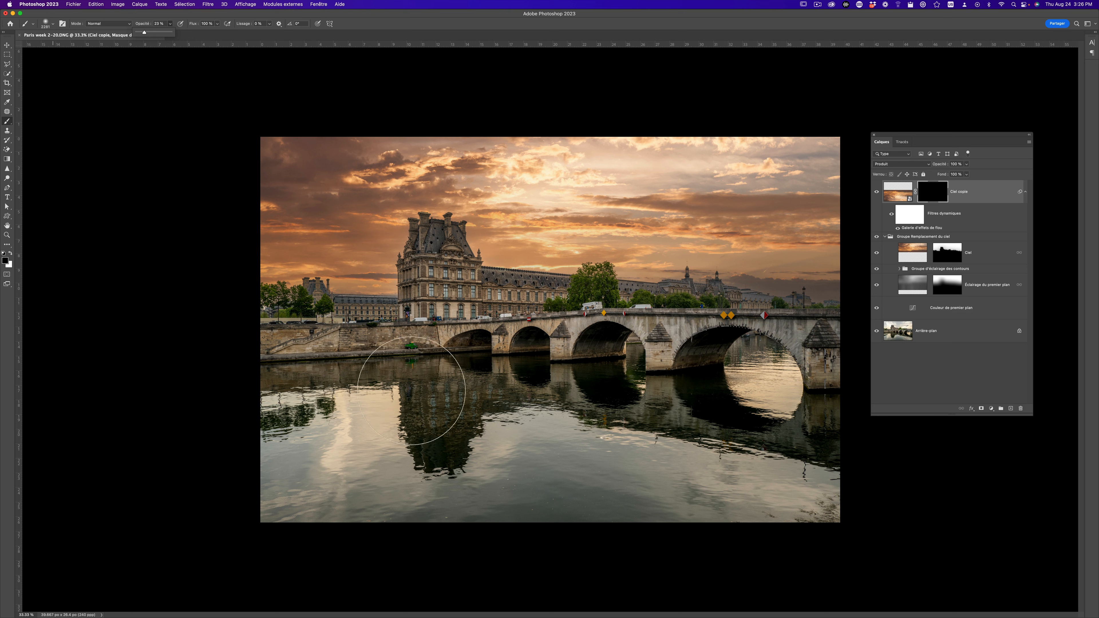
pyautogui.click(463, 372)
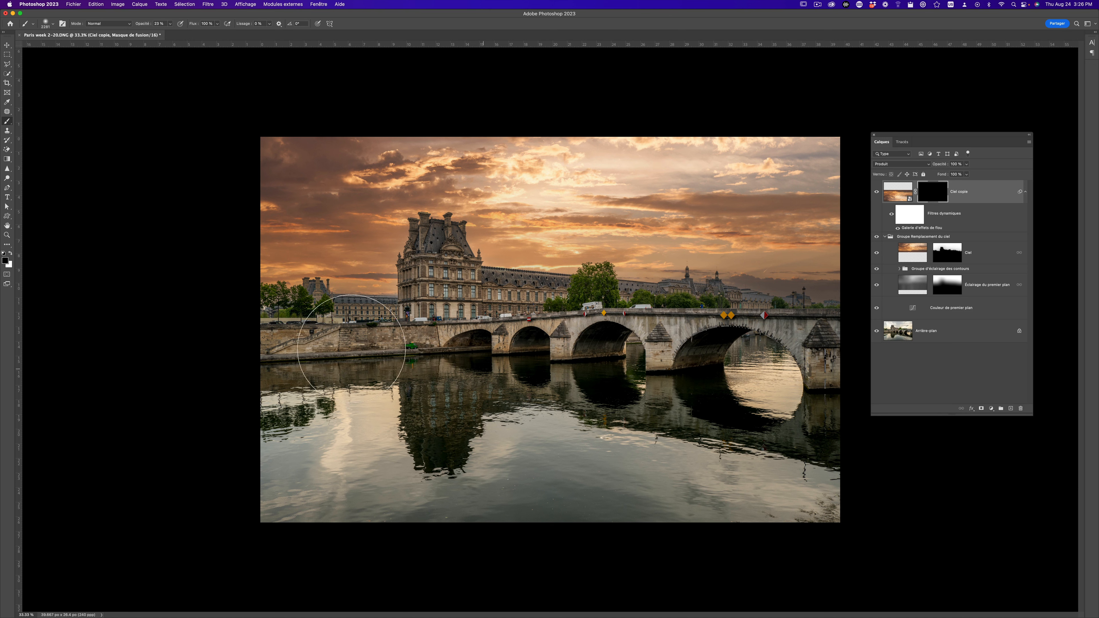
pyautogui.press('x')
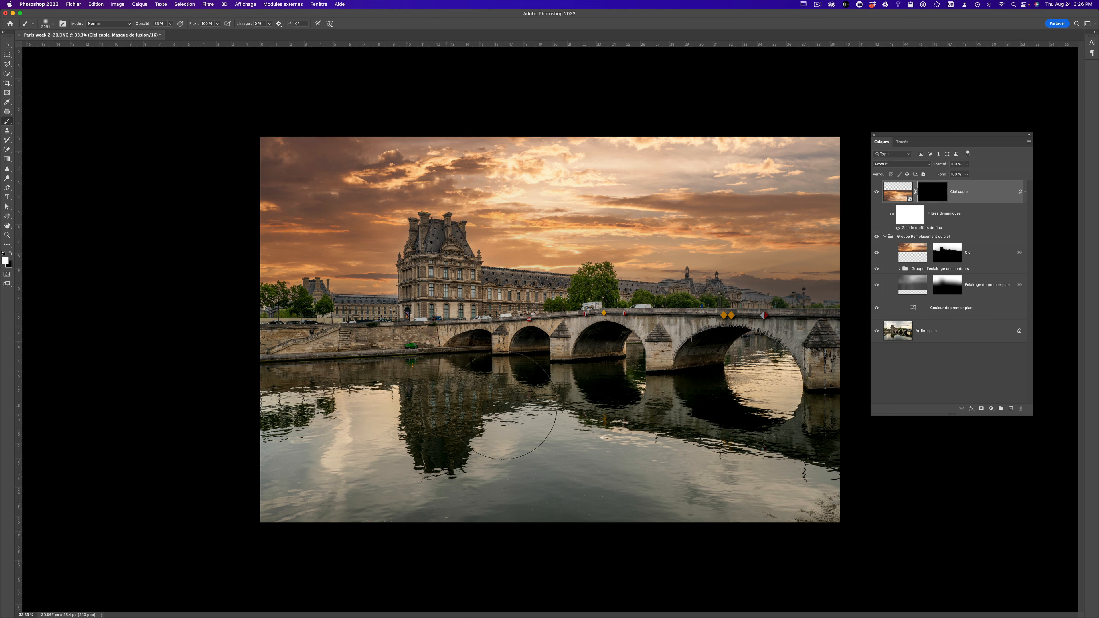
pyautogui.moveTo(503, 405)
pyautogui.mouseDown()
pyautogui.moveTo(290, 412)
pyautogui.moveTo(307, 454)
pyautogui.moveTo(424, 497)
pyautogui.mouseUp()
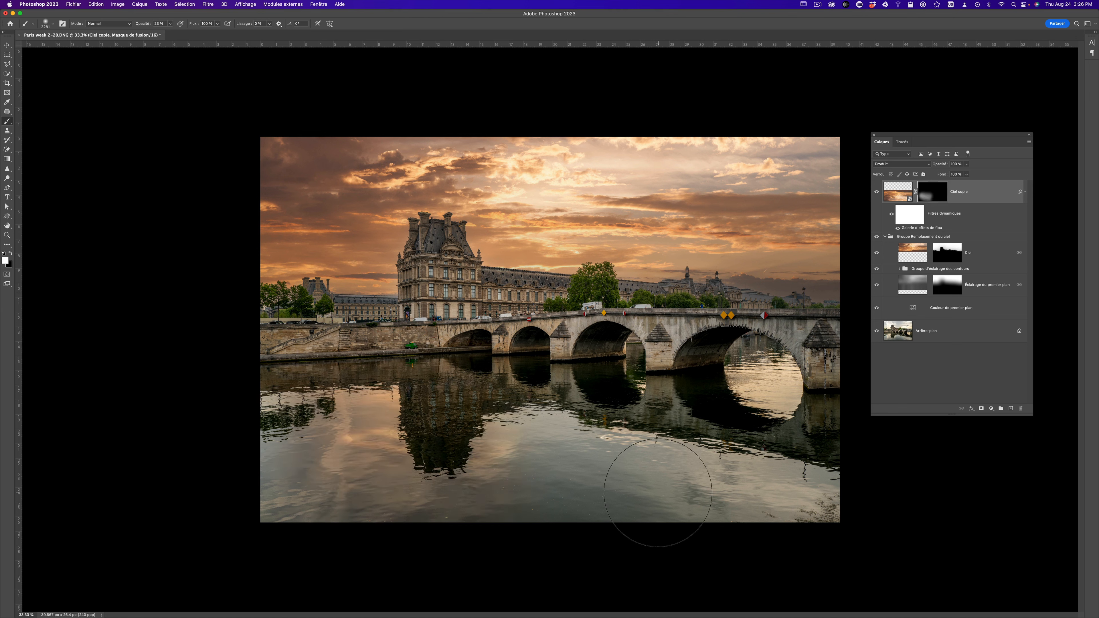
pyautogui.click(796, 487)
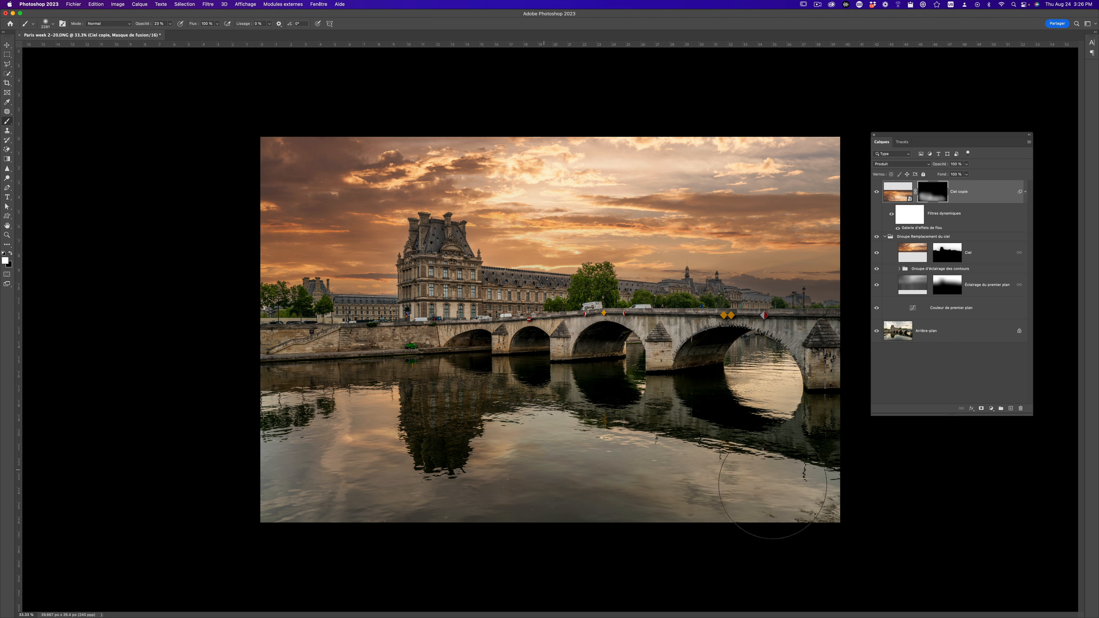
pyautogui.click(794, 485)
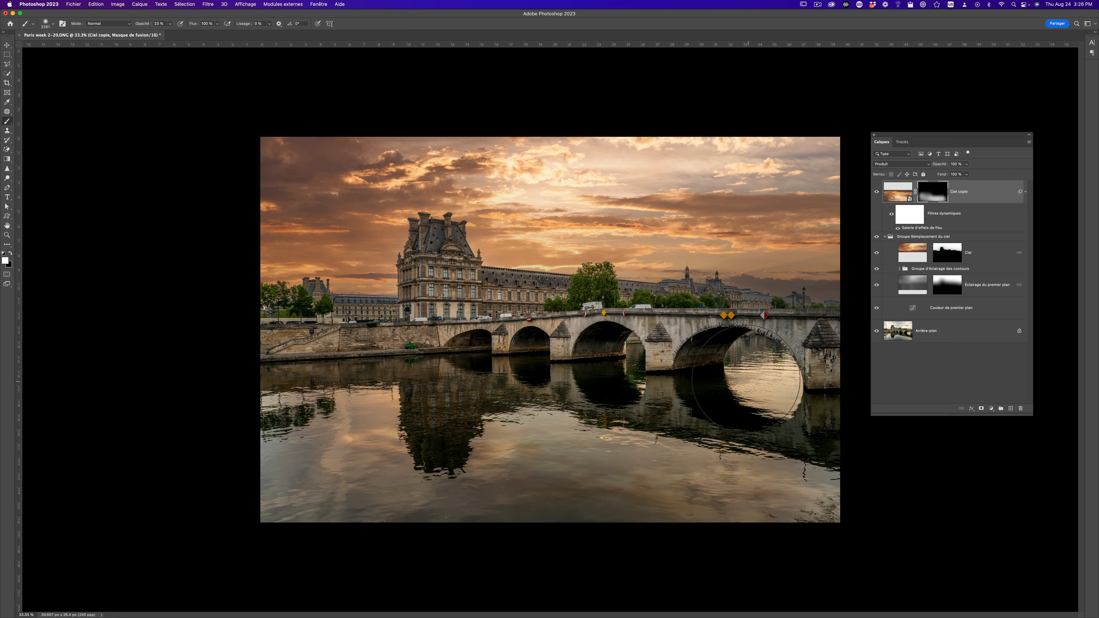
pyautogui.moveTo(770, 381)
pyautogui.mouseDown()
pyautogui.moveTo(749, 388)
pyautogui.moveTo(767, 385)
pyautogui.mouseUp()
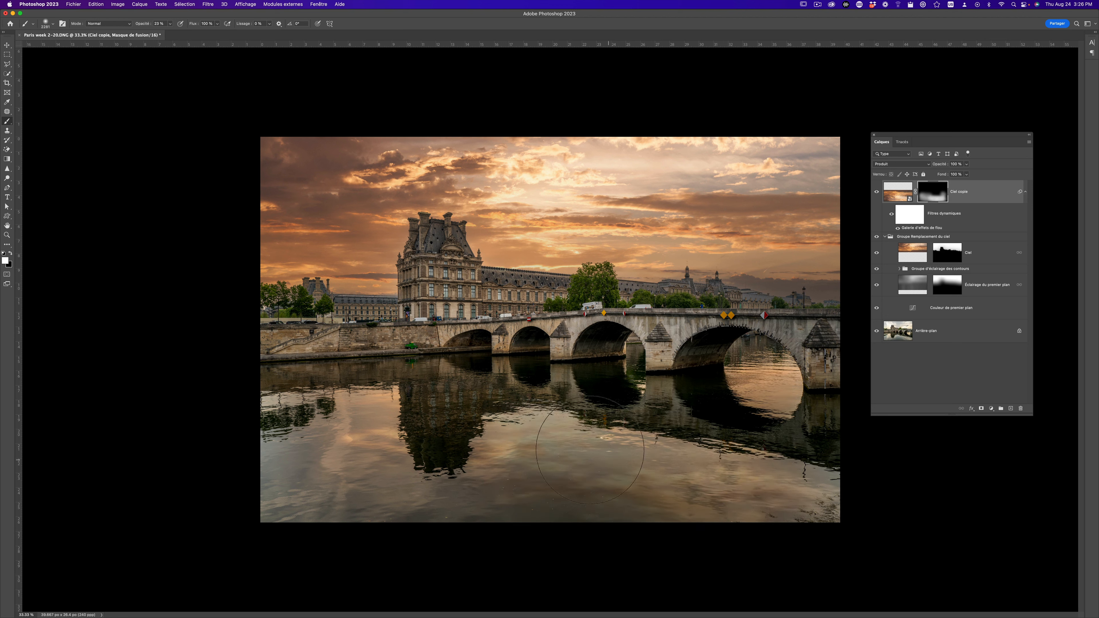
# Step: Paint white on the Ciel copie mask over the water near the palace reflection and foreground, and compare the image with the layer hidden and shown
pyautogui.moveTo(358, 506); pyautogui.dragTo(329, 454)
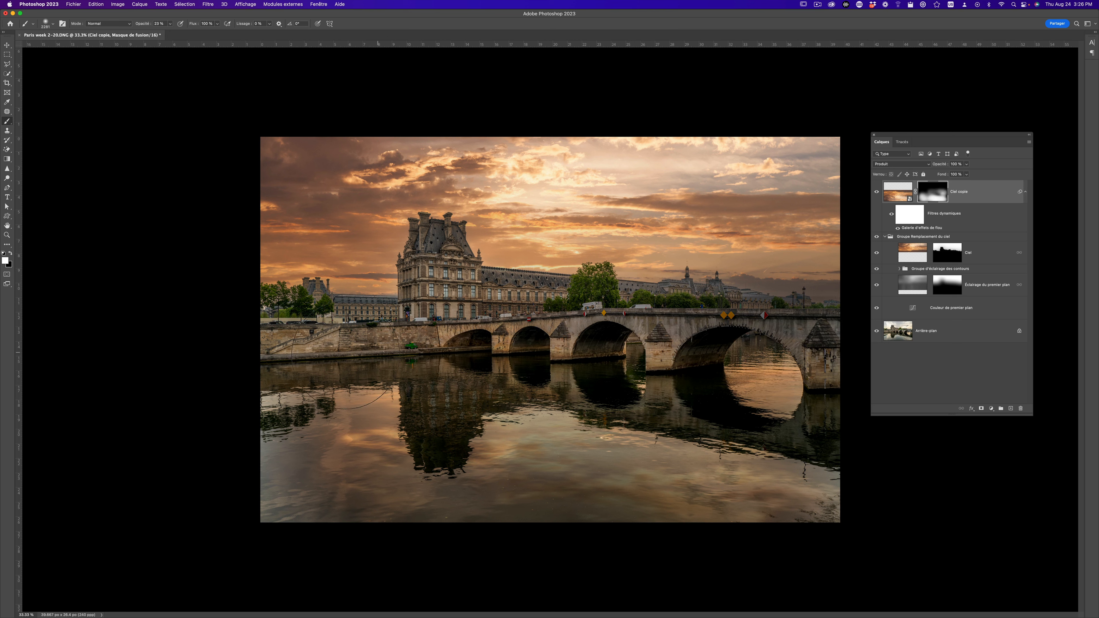
pyautogui.moveTo(289, 406)
pyautogui.mouseDown()
pyautogui.moveTo(249, 466)
pyautogui.moveTo(291, 523)
pyautogui.moveTo(279, 534)
pyautogui.moveTo(407, 526)
pyautogui.mouseUp()
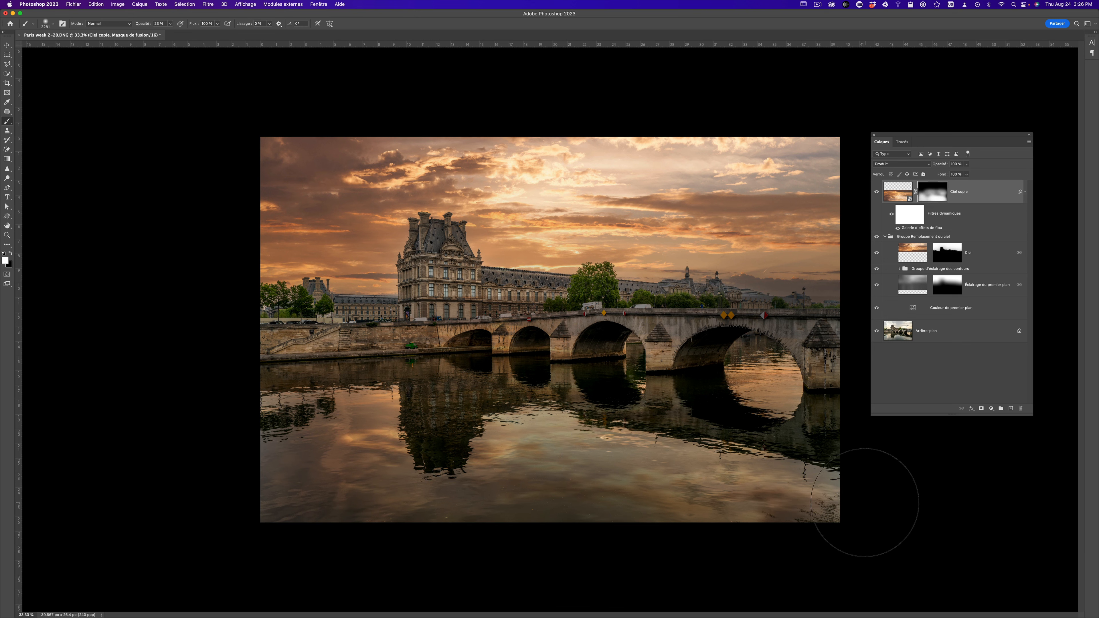
pyautogui.click(877, 194)
pyautogui.click(877, 194)
pyautogui.click(877, 194)
pyautogui.click(876, 194)
# Step: Paint black at 100 % opacity on the Ciel copie mask over the bridge's stonework and piers to remove the reflection there
pyautogui.press('x')
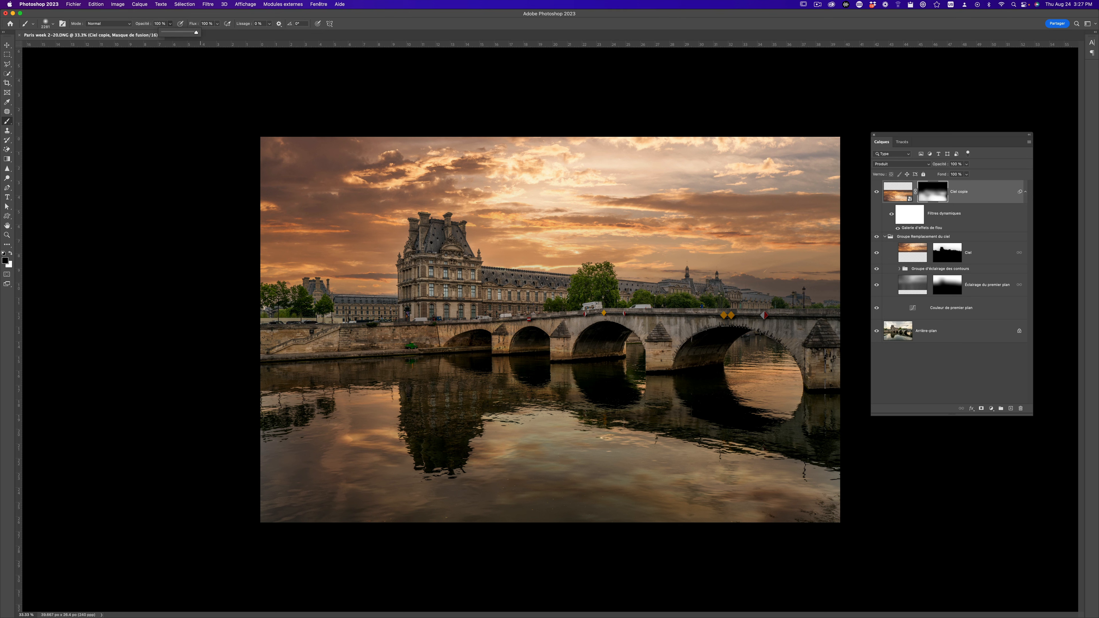
pyautogui.moveTo(567, 303); pyautogui.dragTo(717, 311)
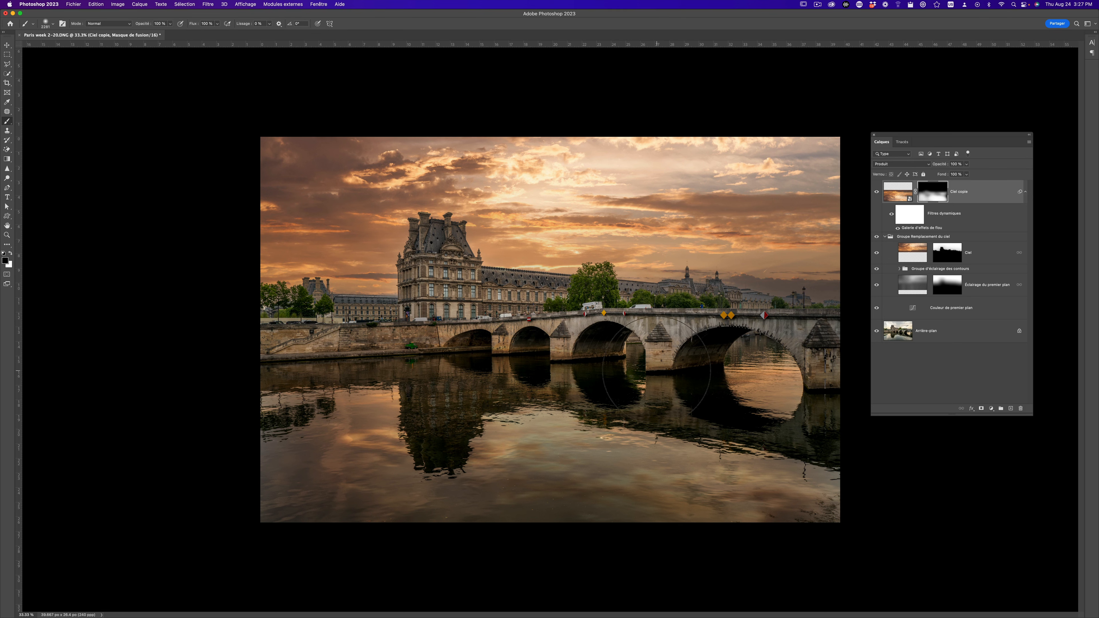
pyautogui.moveTo(638, 389); pyautogui.dragTo(640, 391)
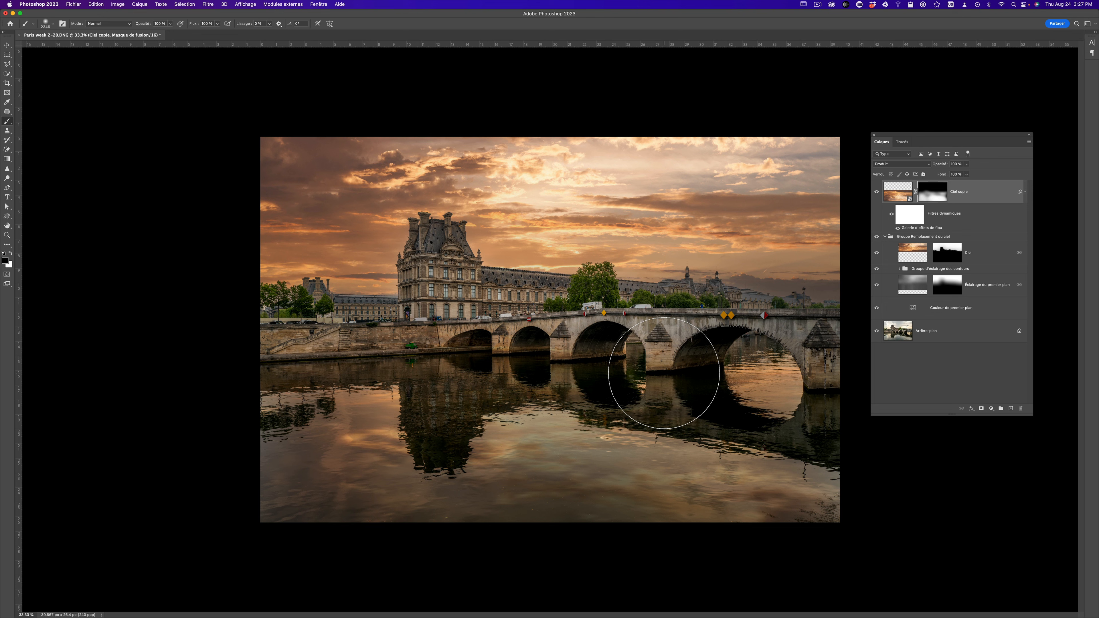
pyautogui.moveTo(663, 373)
pyautogui.mouseDown()
pyautogui.moveTo(700, 391)
pyautogui.moveTo(556, 392)
pyautogui.mouseUp()
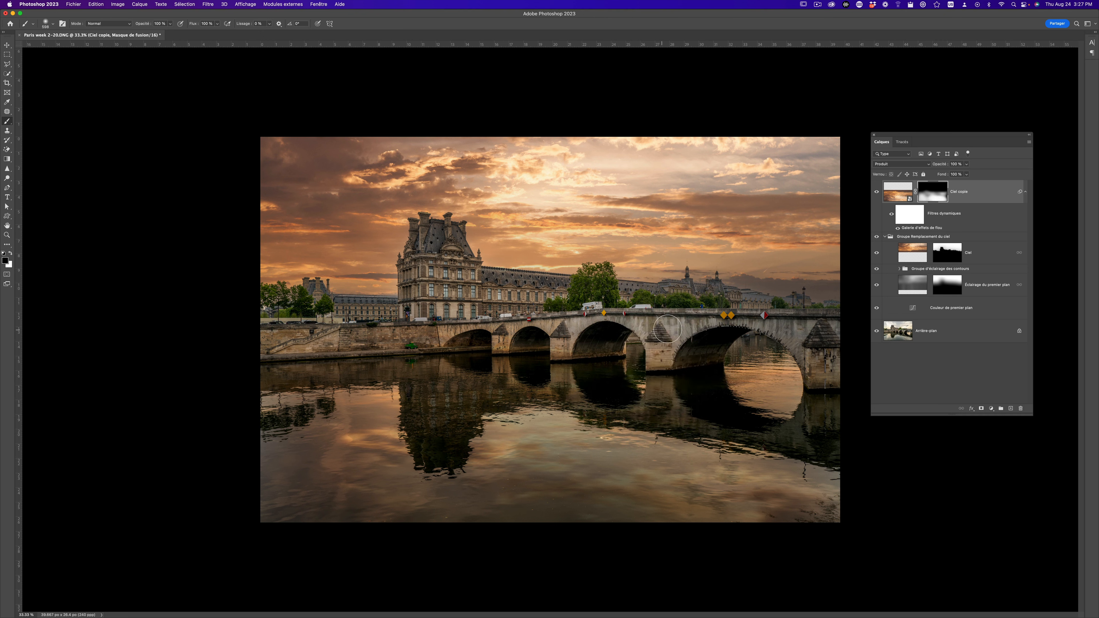
pyautogui.moveTo(803, 332)
pyautogui.mouseDown()
pyautogui.moveTo(647, 332)
pyautogui.moveTo(824, 334)
pyautogui.mouseUp()
pyautogui.press('x')
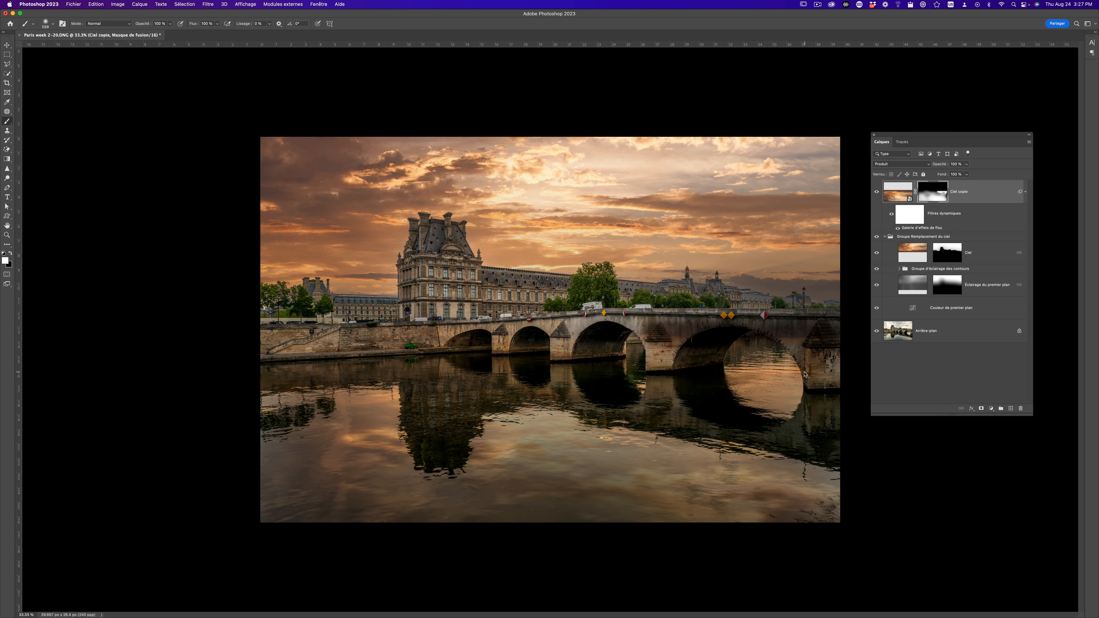